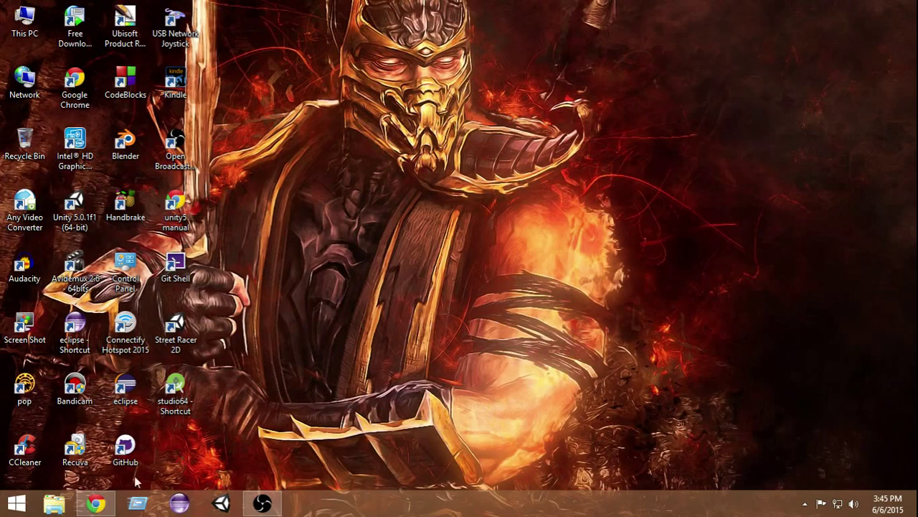
Step: Restore Chrome and switch to the Google Play store tab
click(95, 504)
scroll(908, 97, down, 1)
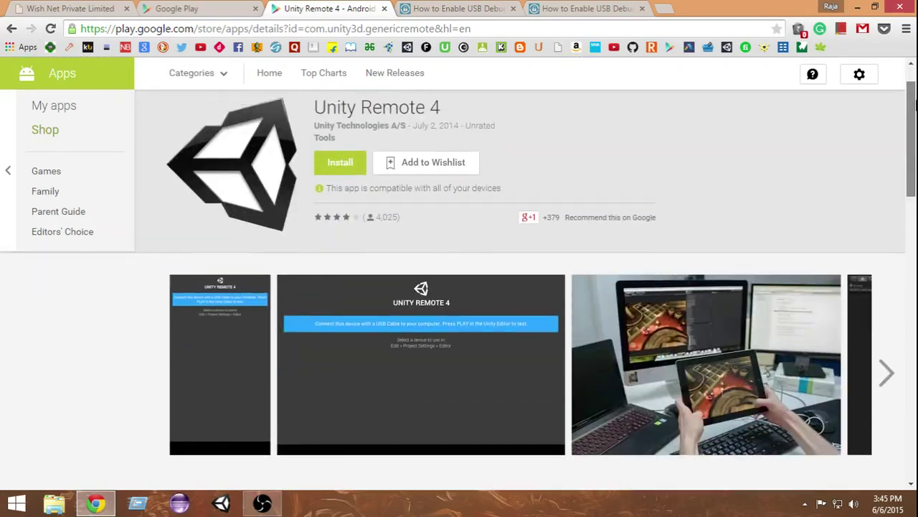
scroll(241, 72, up, 1)
click(206, 10)
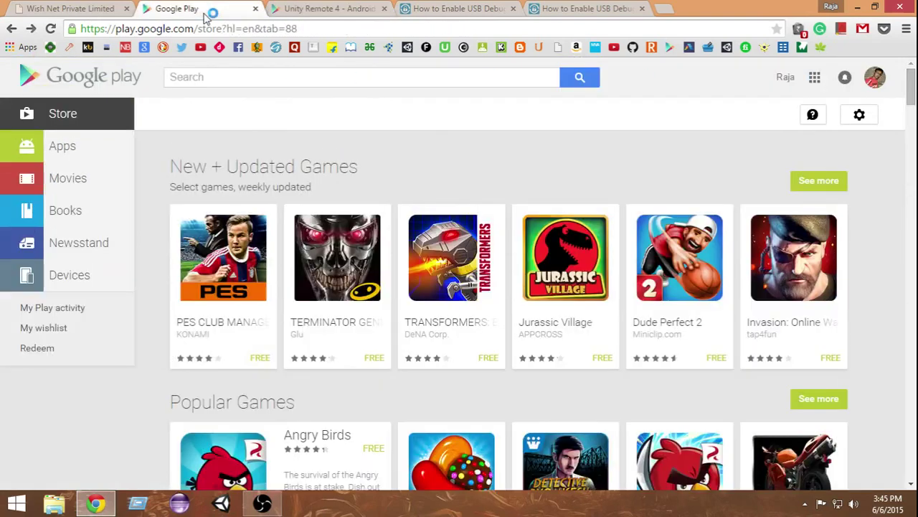
click(817, 83)
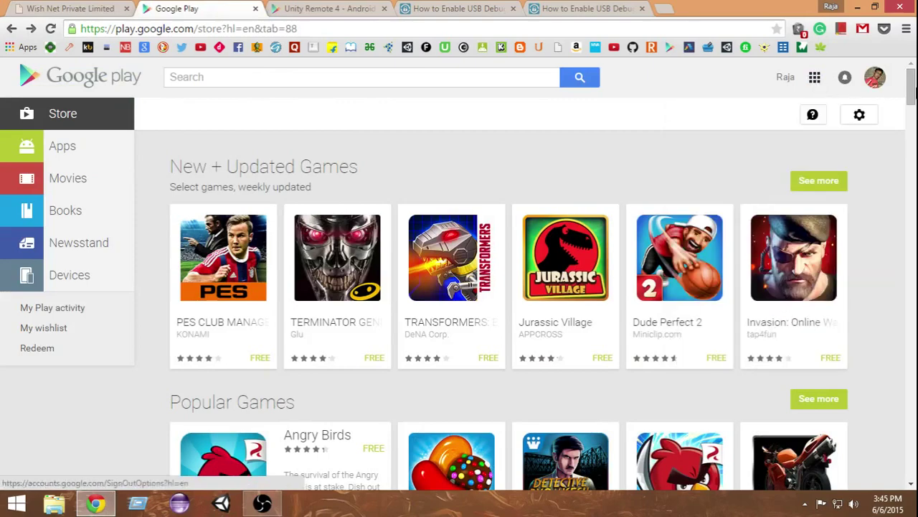
Step: Search Google Play for 'unity remote' and view the app results
scroll(909, 85, down, 3)
scroll(909, 84, up, 3)
scroll(910, 84, up, 1)
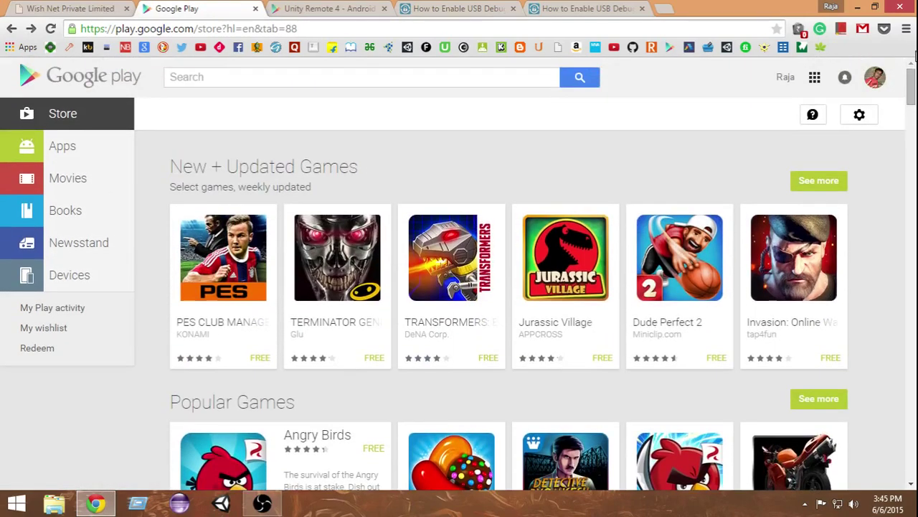
click(373, 78)
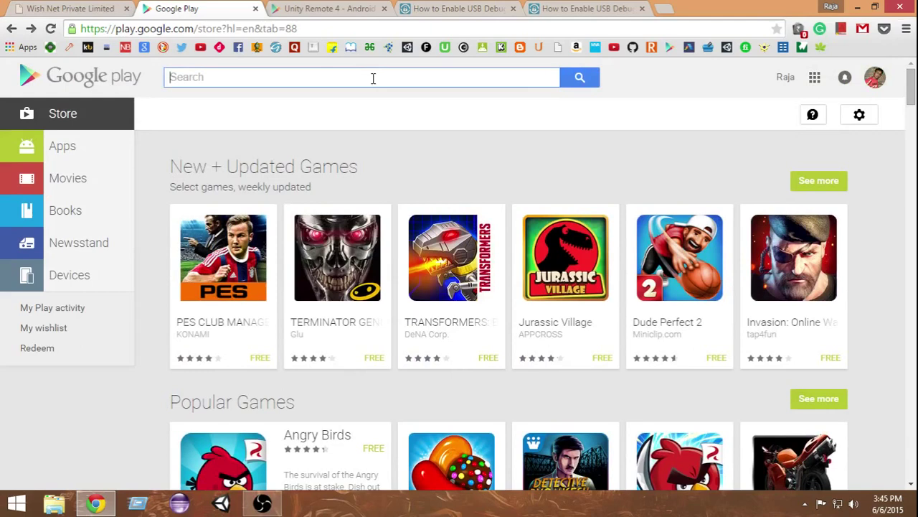
text(unity )
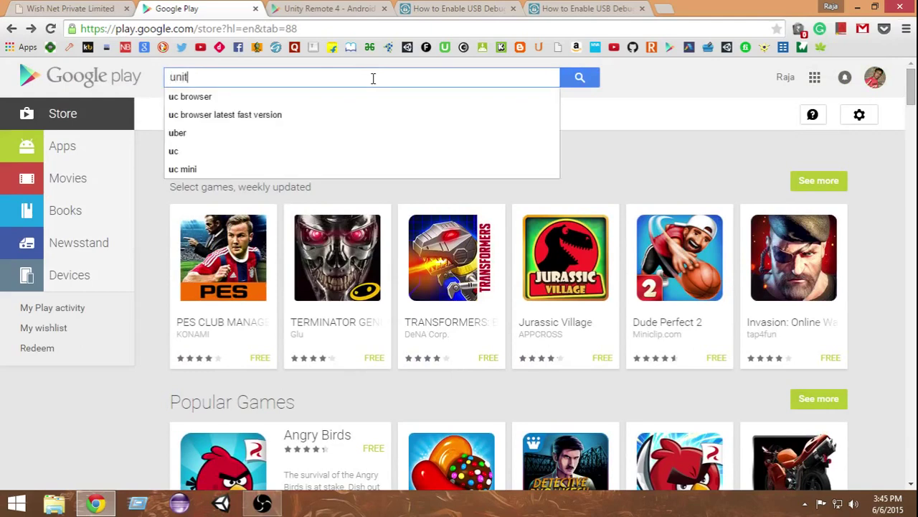
text(remote)
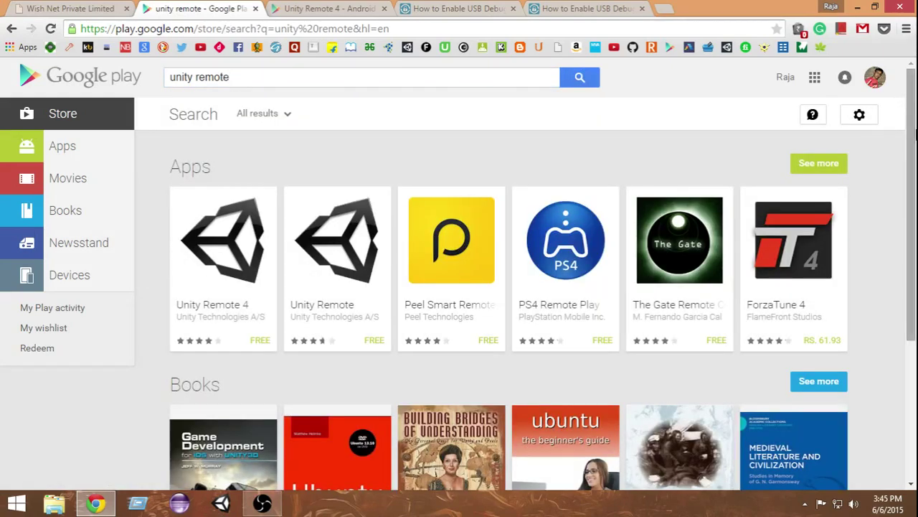
scroll(337, 280, down, 2)
scroll(337, 280, up, 2)
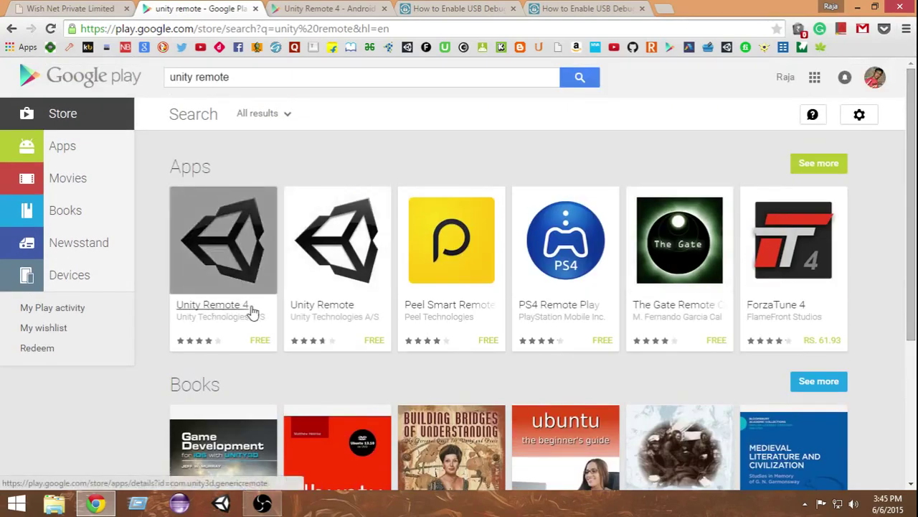
Step: Open Unity Remote 4's Play Store page and scroll through its details and screenshots
click(208, 314)
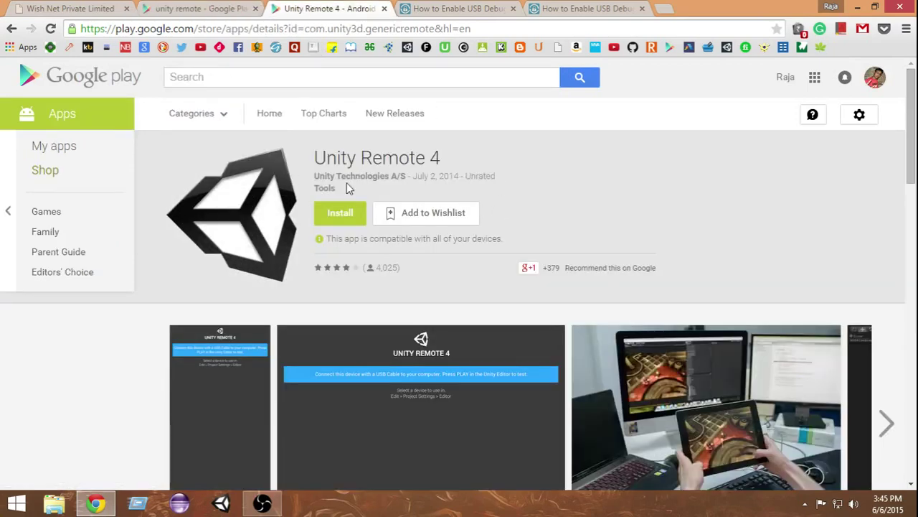
scroll(911, 101, down, 1)
scroll(911, 100, up, 1)
scroll(724, 178, down, 1)
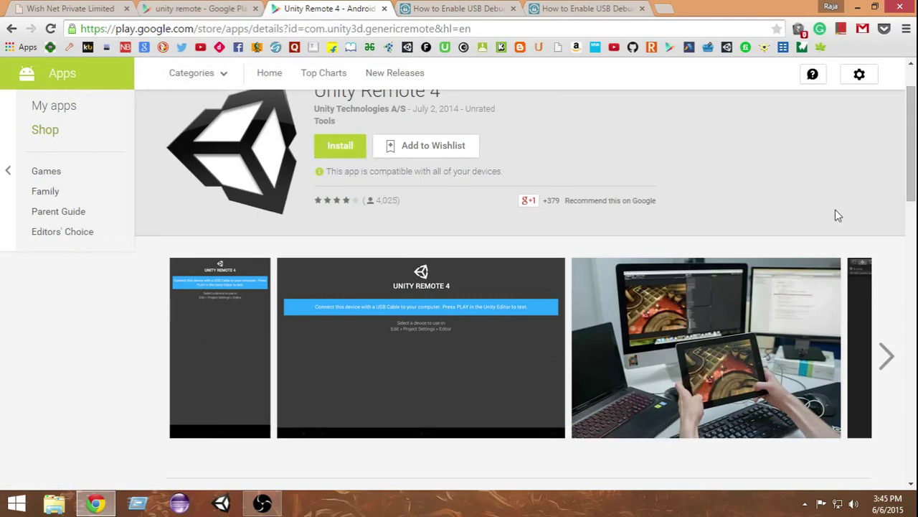
scroll(914, 188, down, 1)
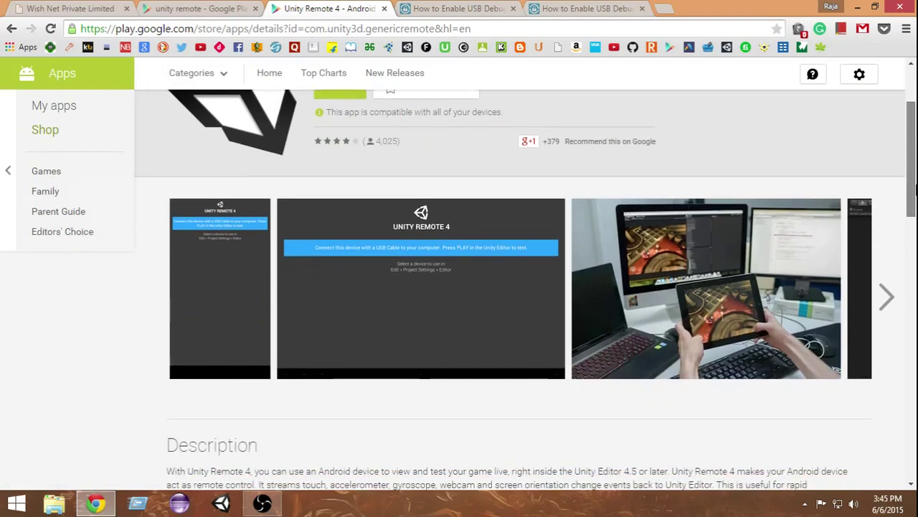
scroll(915, 188, up, 1)
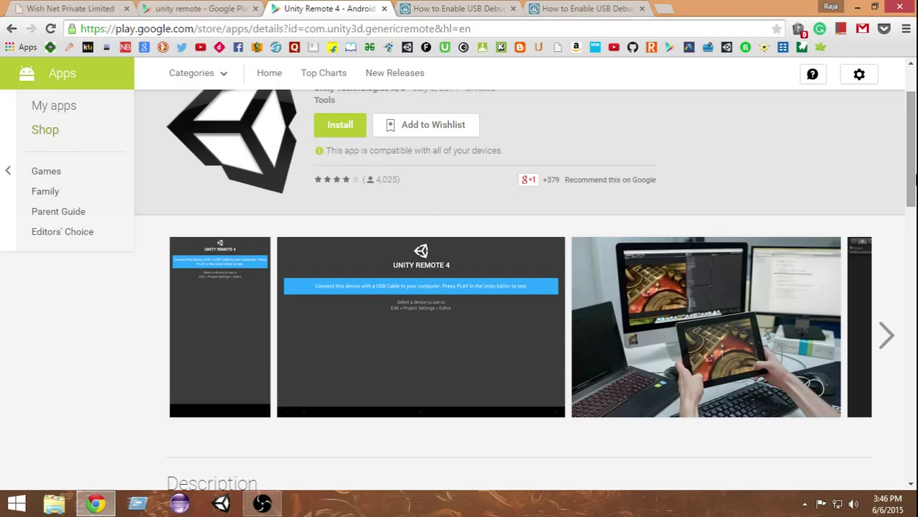
mouse_move(913, 175)
mouse_down()
mouse_move(914, 147)
mouse_move(912, 173)
mouse_up()
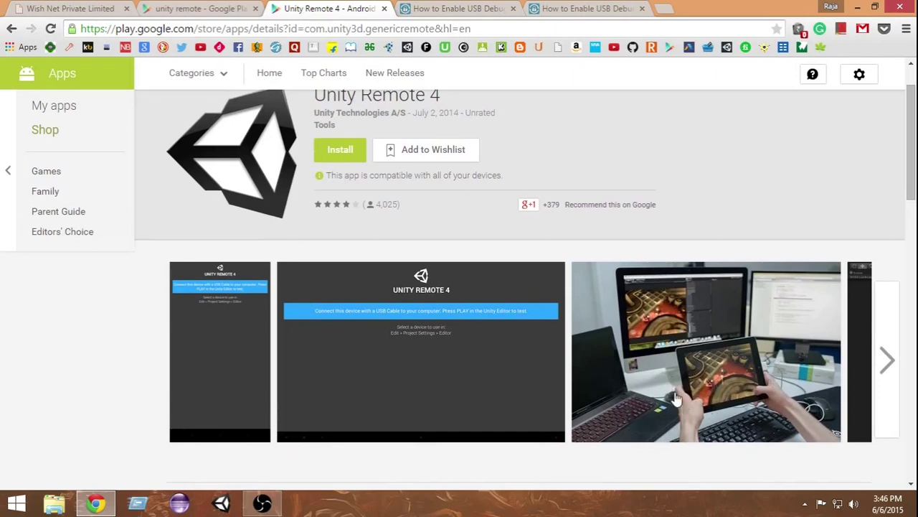
Step: Advance Unity Remote 4's screenshot gallery, enlarge a screenshot, and step back to the previous one
click(886, 361)
click(376, 377)
click(156, 319)
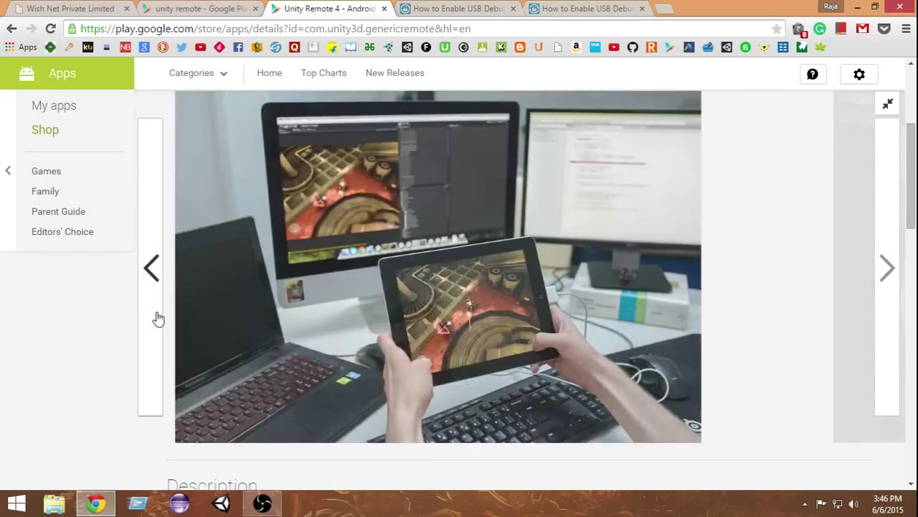
mouse_move(914, 194)
mouse_down()
mouse_move(914, 169)
mouse_move(914, 192)
mouse_up()
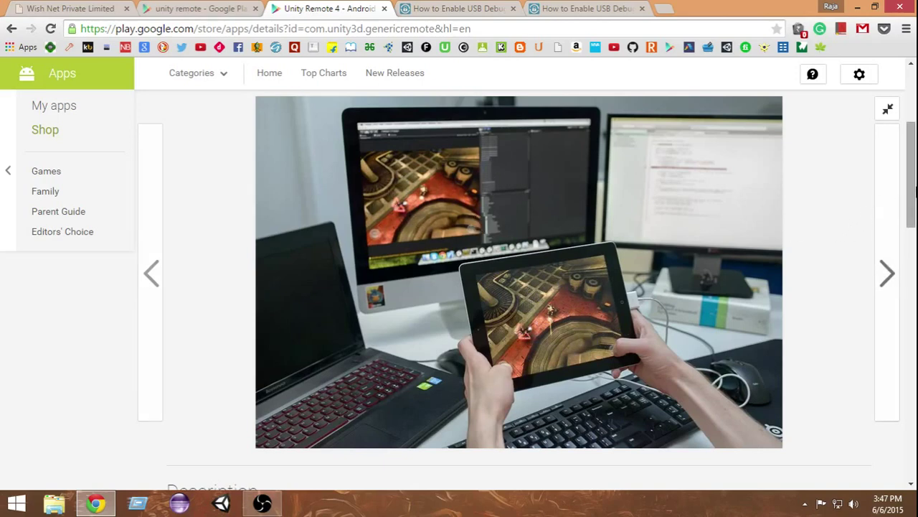
mouse_move(911, 188)
mouse_down()
mouse_move(913, 172)
mouse_move(915, 185)
mouse_up()
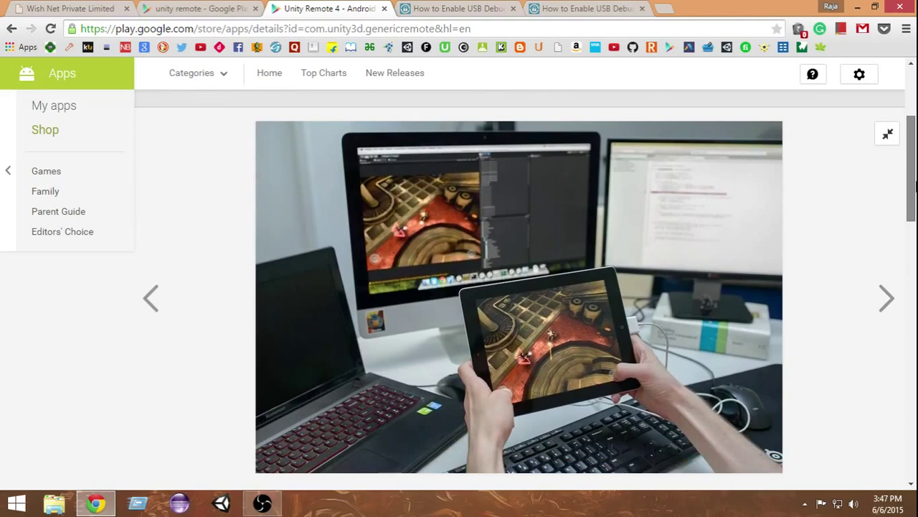
drag(914, 185, 912, 121)
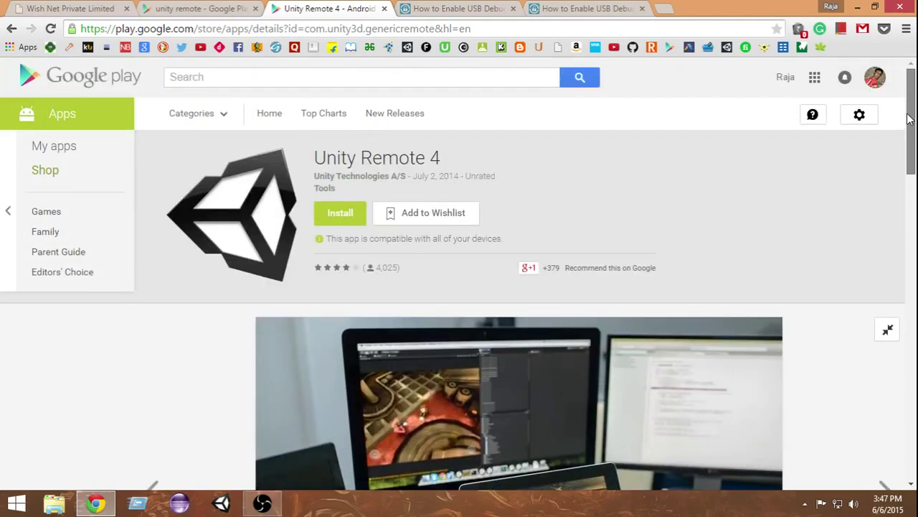
Step: Start installing Unity Remote 4 from its Play Store page
click(359, 220)
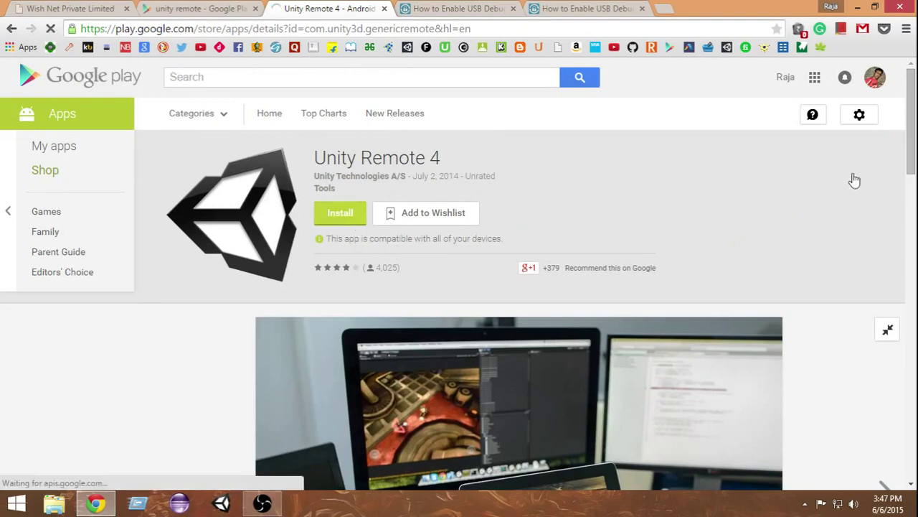
drag(913, 96, 914, 161)
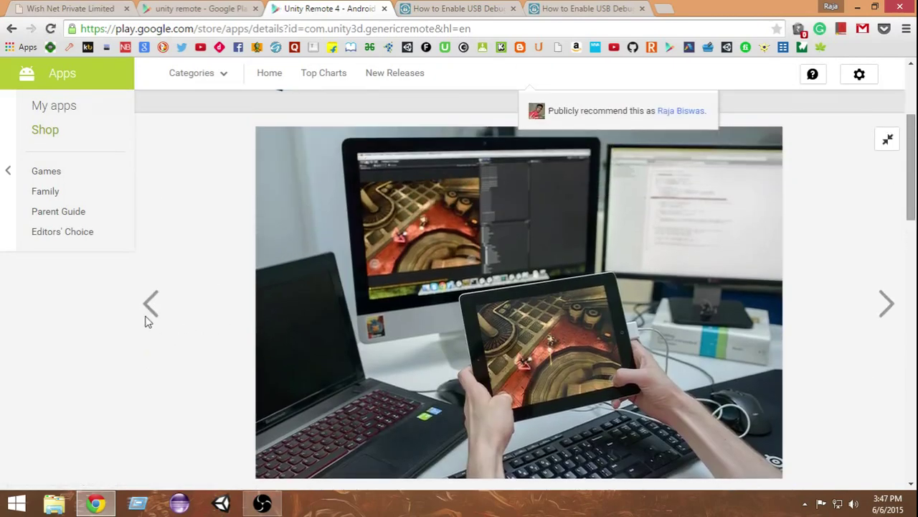
click(907, 28)
click(906, 29)
scroll(914, 128, up, 1)
scroll(915, 128, down, 1)
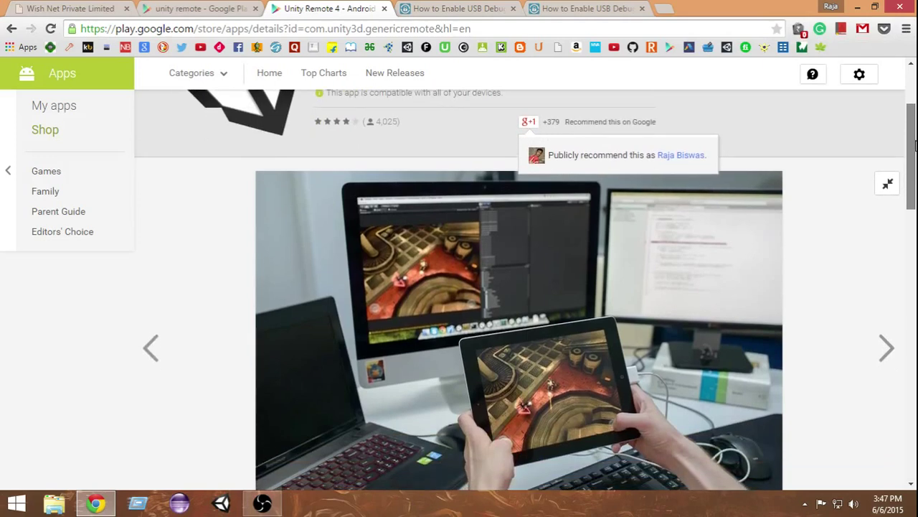
Step: Page back through Unity Remote 4 screenshots to its connect-by-USB start screen
click(148, 363)
click(148, 364)
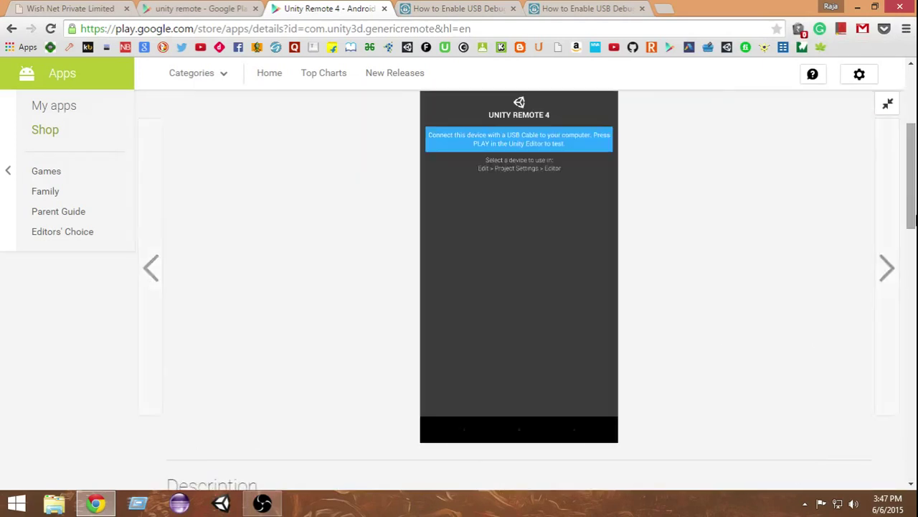
mouse_move(911, 213)
mouse_down()
mouse_move(911, 195)
mouse_move(911, 203)
mouse_up()
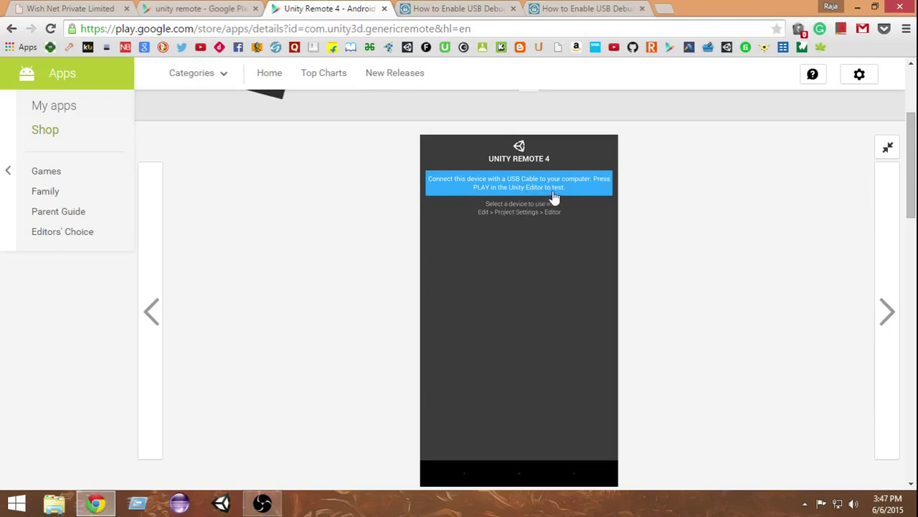
scroll(912, 185, down, 1)
scroll(911, 185, up, 1)
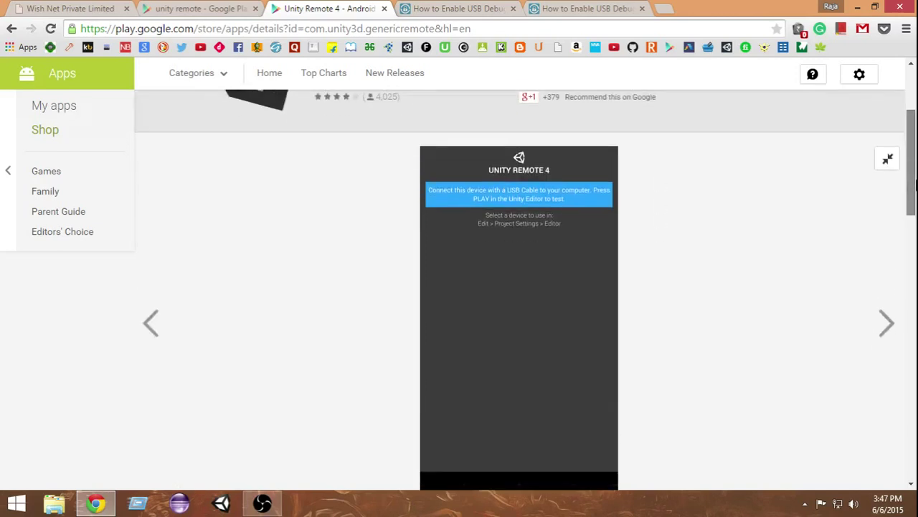
scroll(915, 185, down, 1)
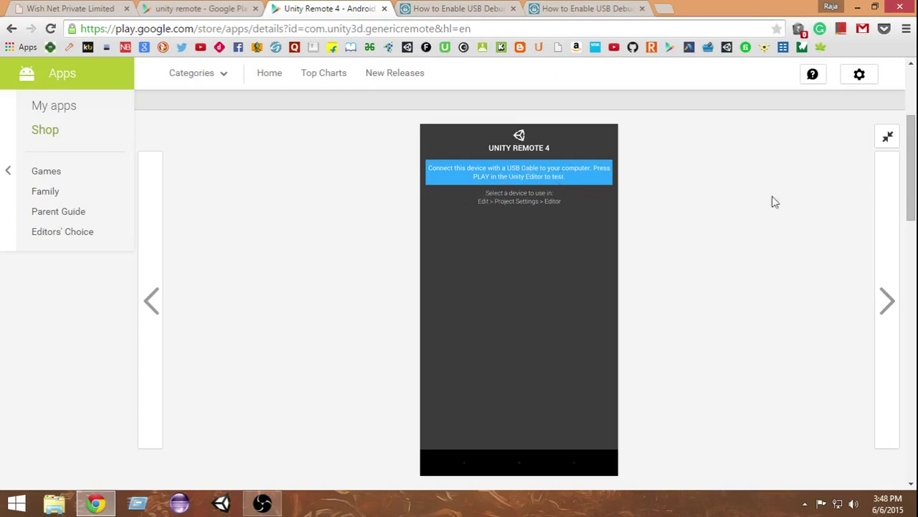
scroll(913, 185, up, 1)
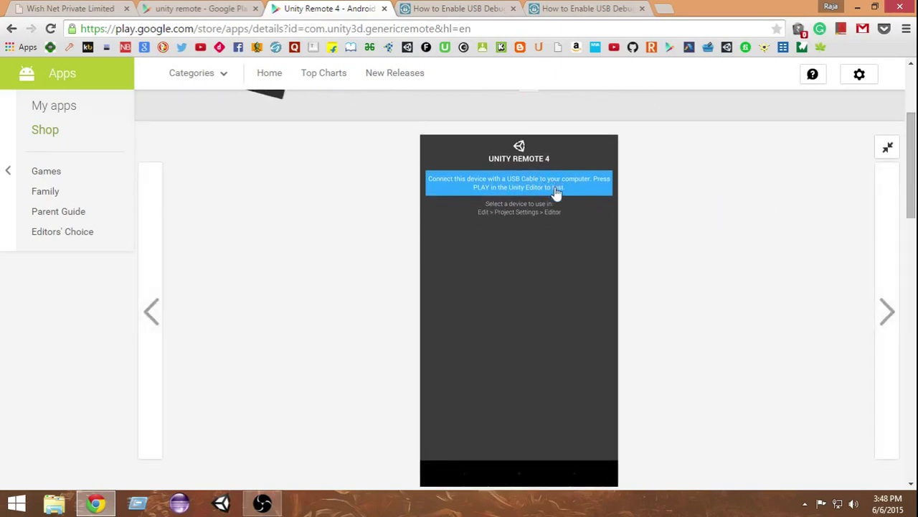
scroll(916, 172, up, 1)
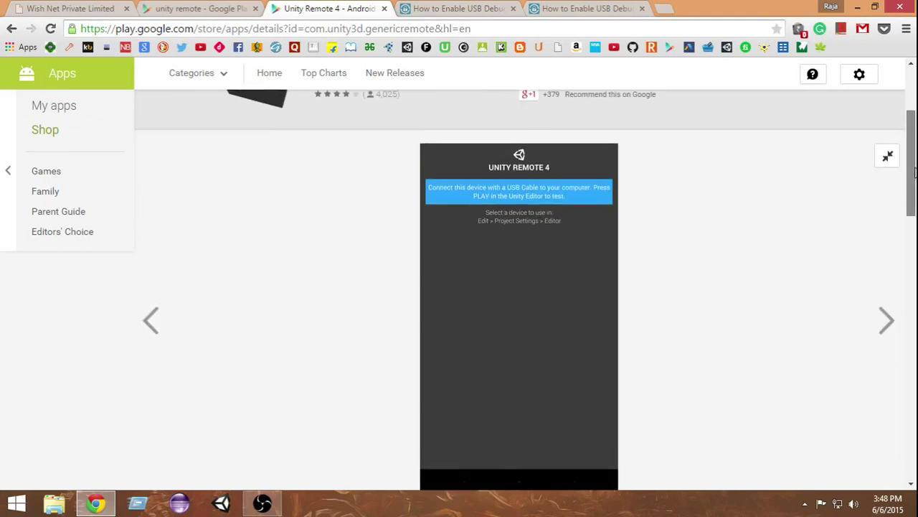
mouse_move(916, 168)
mouse_down()
mouse_move(916, 150)
mouse_move(916, 164)
mouse_up()
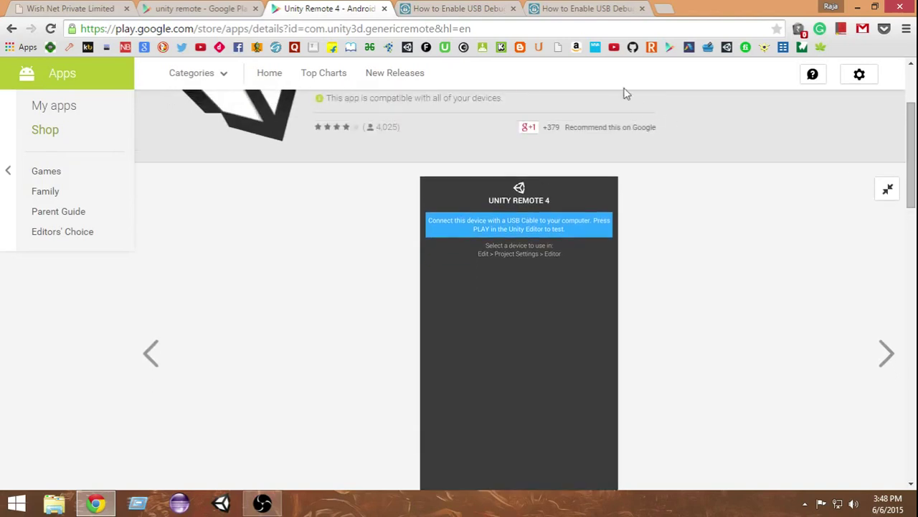
Step: Open the Kingo article on enabling USB debugging on Android 5.0 Lollipop
click(474, 13)
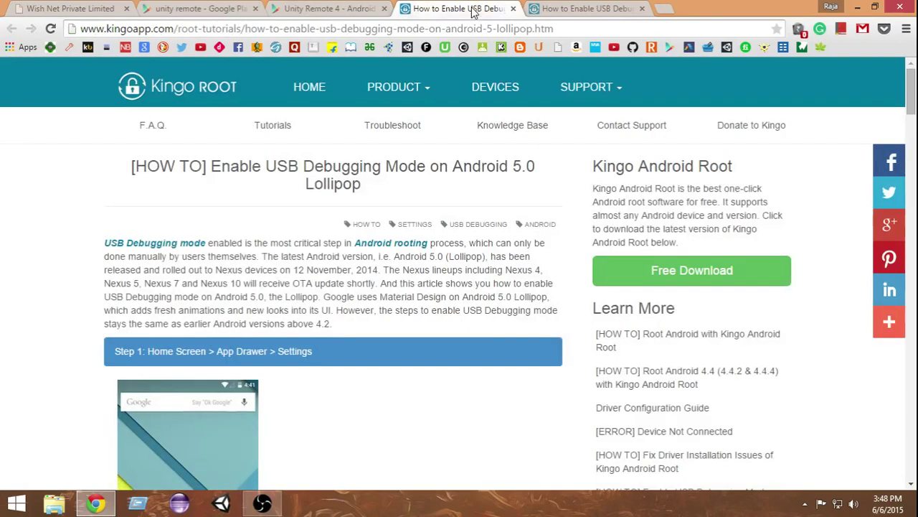
mouse_move(911, 92)
mouse_down()
mouse_move(911, 111)
mouse_move(916, 84)
mouse_up()
click(906, 28)
click(906, 29)
drag(450, 160, 540, 162)
click(507, 162)
mouse_move(910, 91)
mouse_down()
mouse_move(912, 110)
mouse_move(912, 96)
mouse_up()
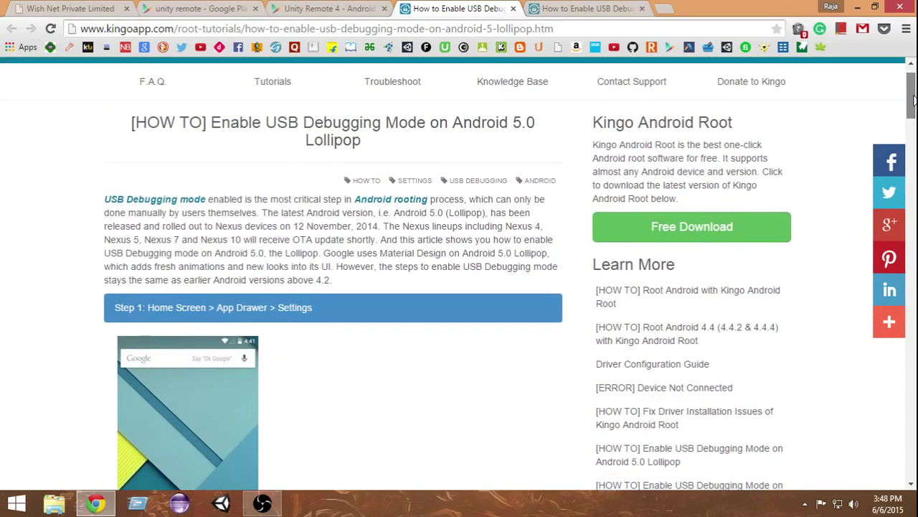
scroll(914, 100, up, 1)
Step: Read the general USB debugging article down to the Android 4.2.x and higher section
click(585, 8)
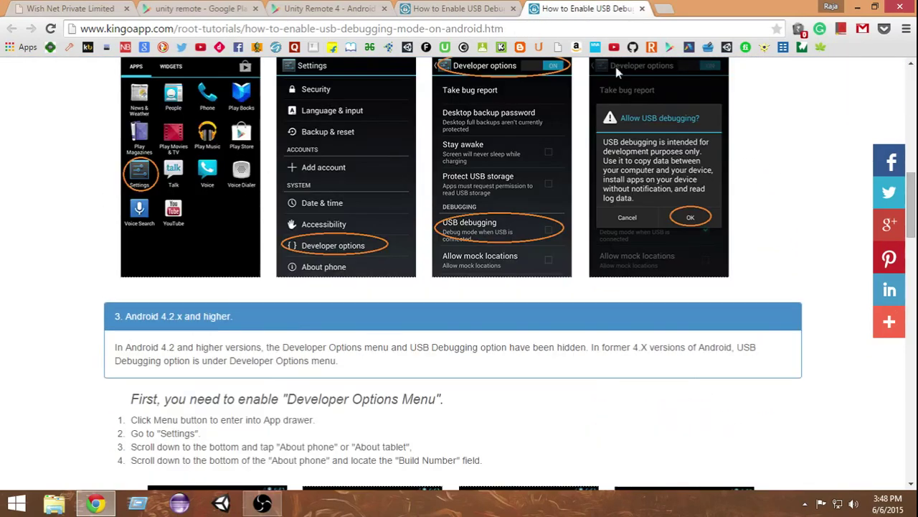
drag(911, 204, 914, 107)
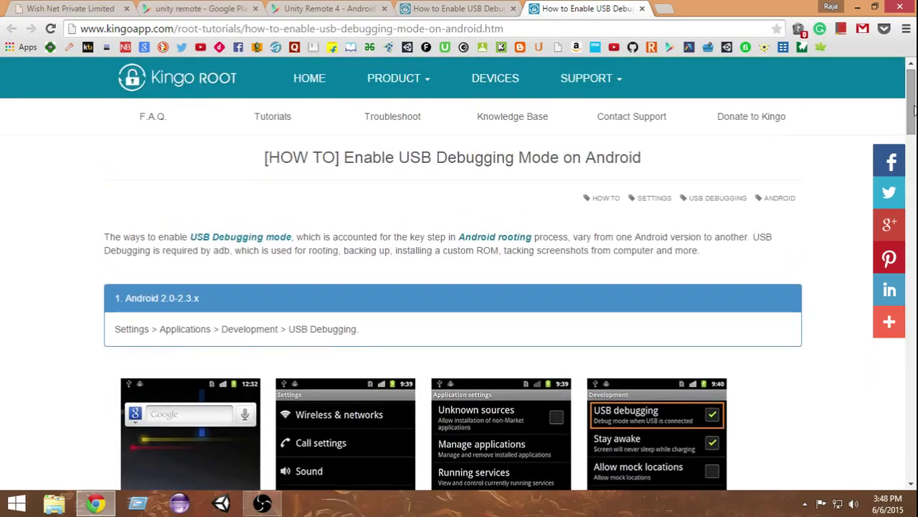
scroll(753, 176, down, 3)
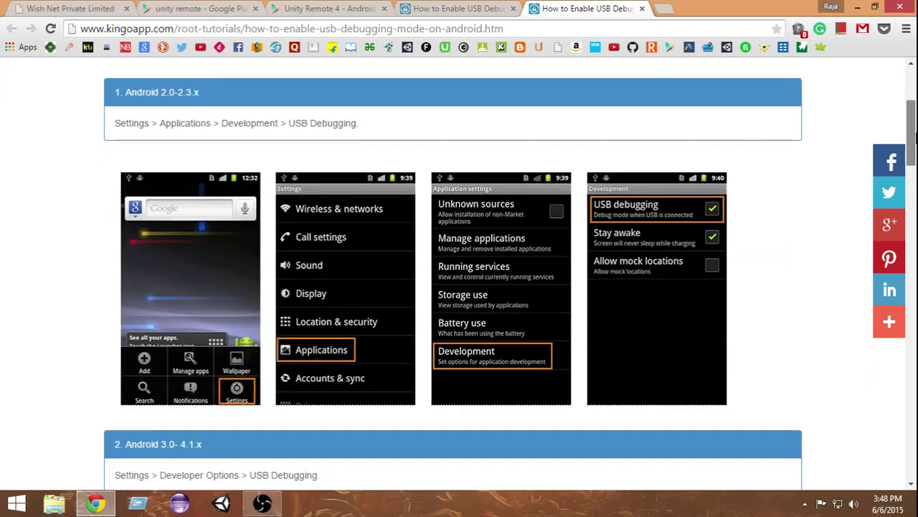
mouse_move(911, 137)
mouse_down()
mouse_move(914, 159)
mouse_move(914, 143)
mouse_up()
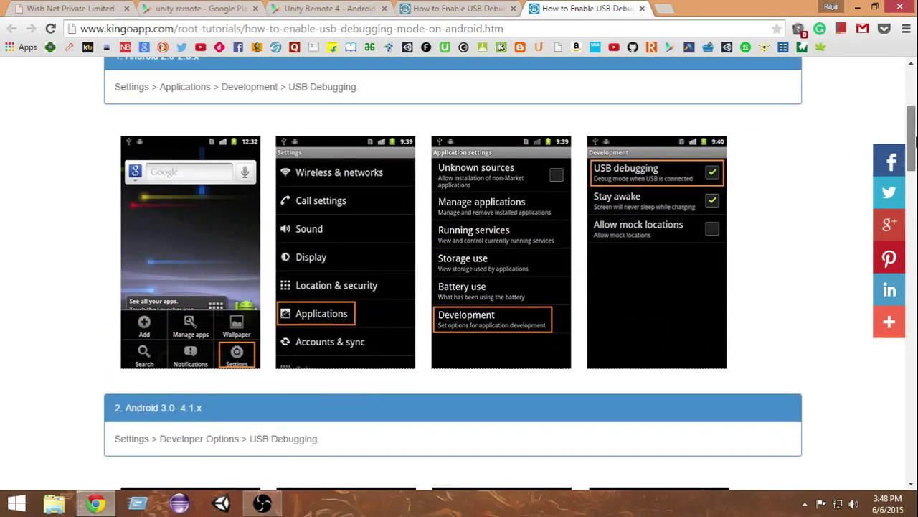
drag(911, 136, 913, 195)
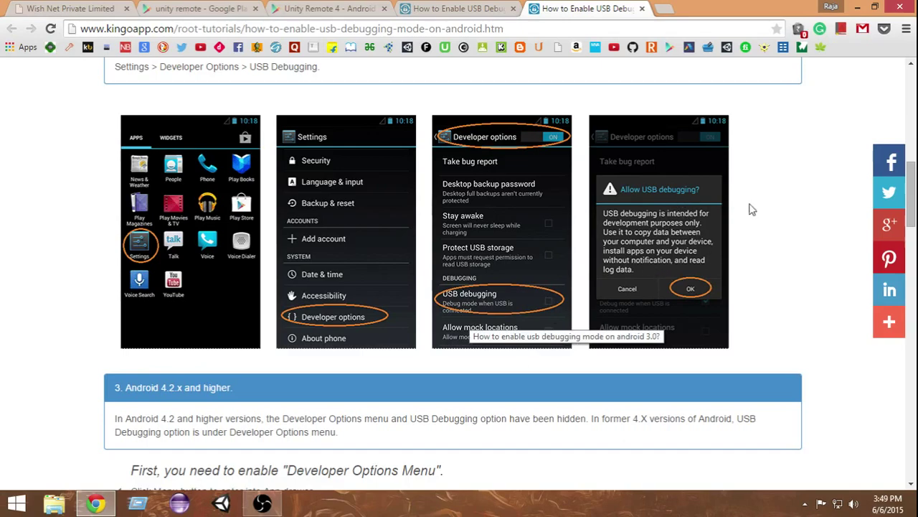
drag(912, 205, 913, 242)
Step: Read the Lollipop USB debugging article's Steps 2–5, then scroll back up to Step 1
click(448, 8)
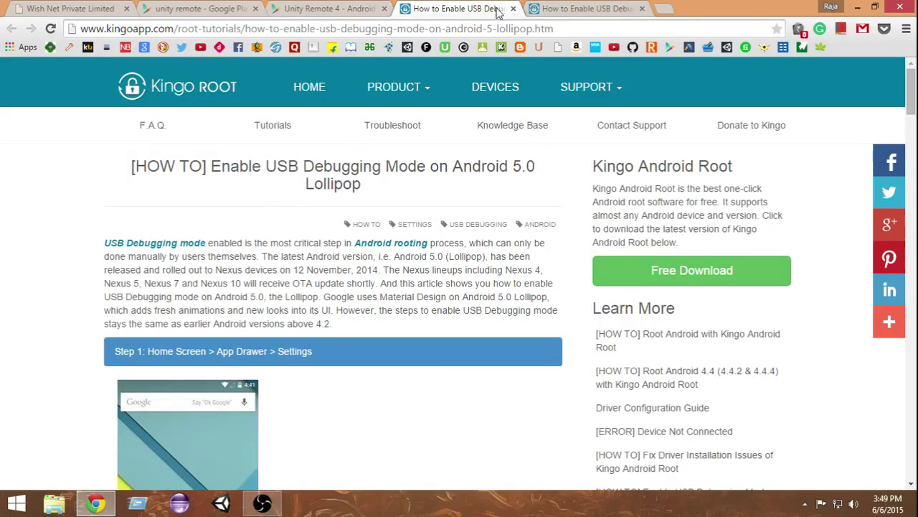
drag(912, 69, 912, 179)
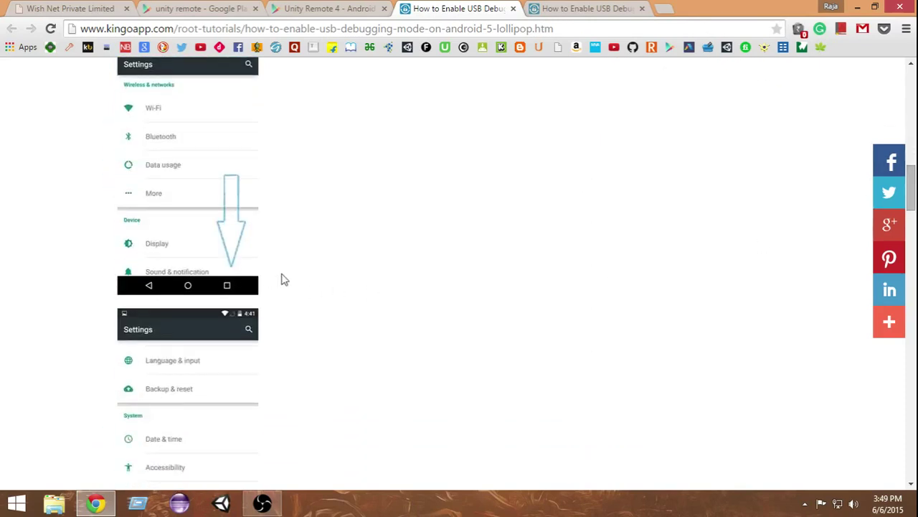
scroll(282, 280, down, 3)
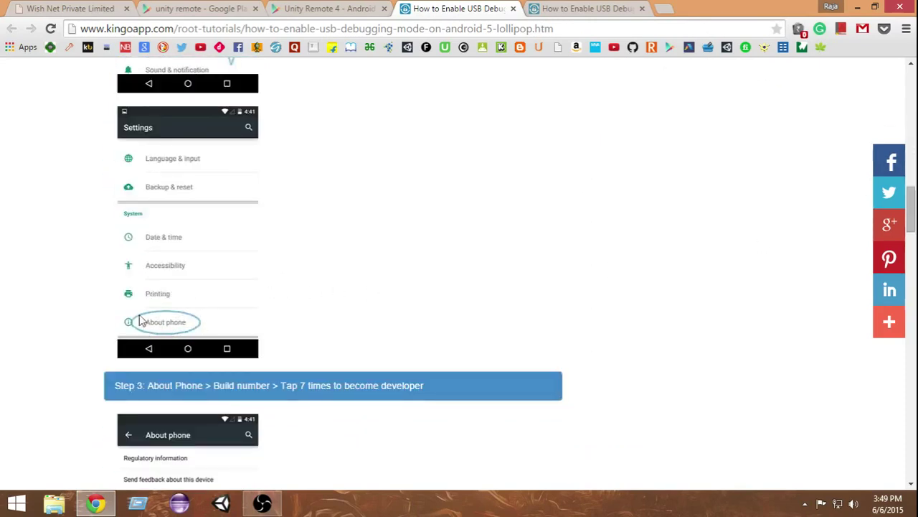
scroll(242, 294, up, 2)
scroll(263, 337, down, 1)
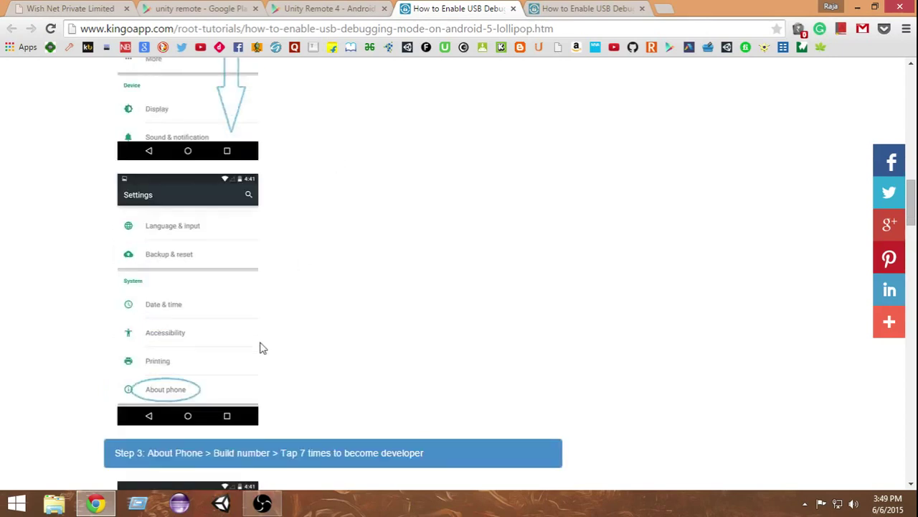
scroll(459, 318, down, 4)
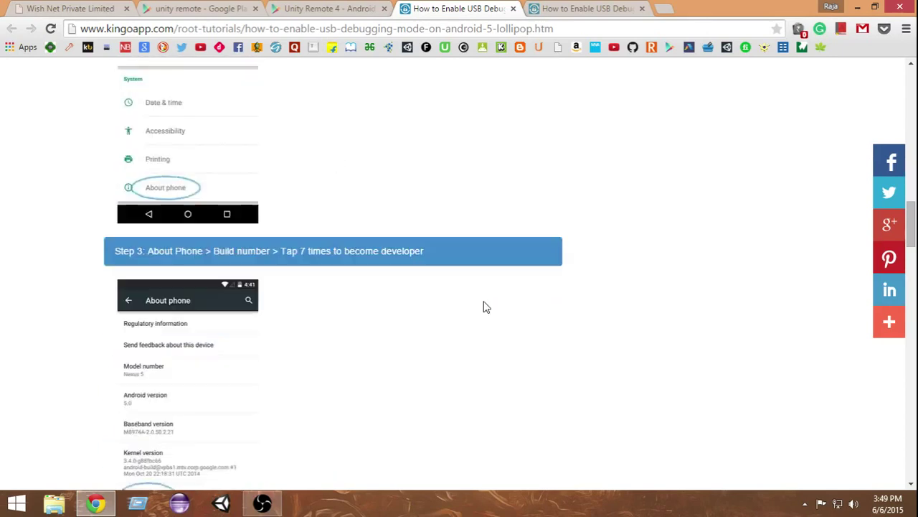
scroll(484, 307, down, 1)
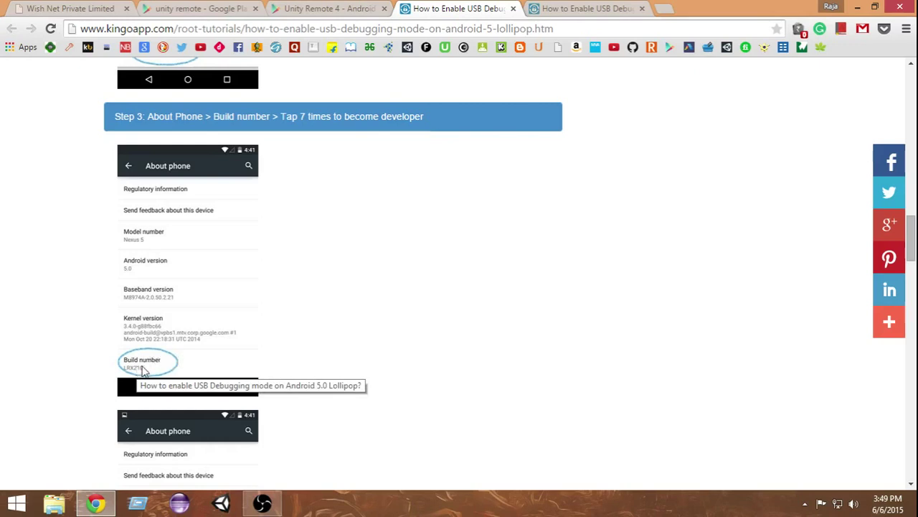
scroll(411, 323, down, 4)
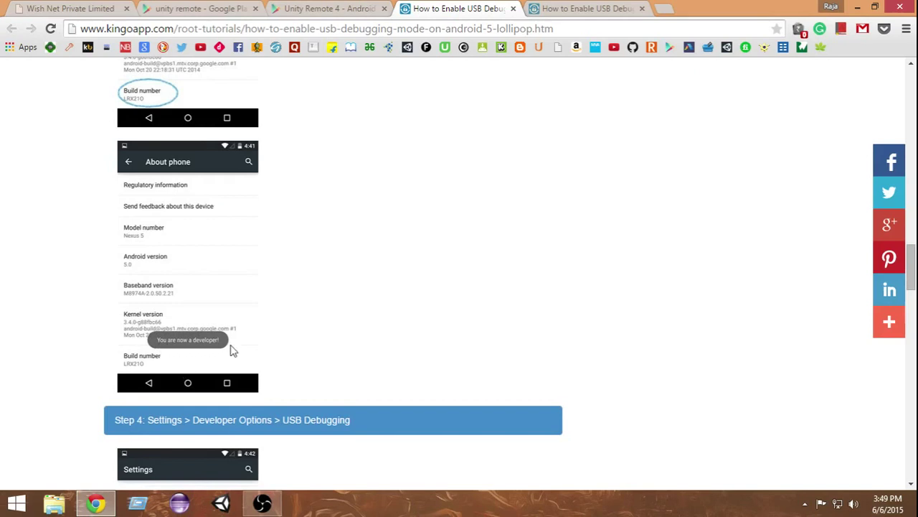
scroll(376, 342, down, 4)
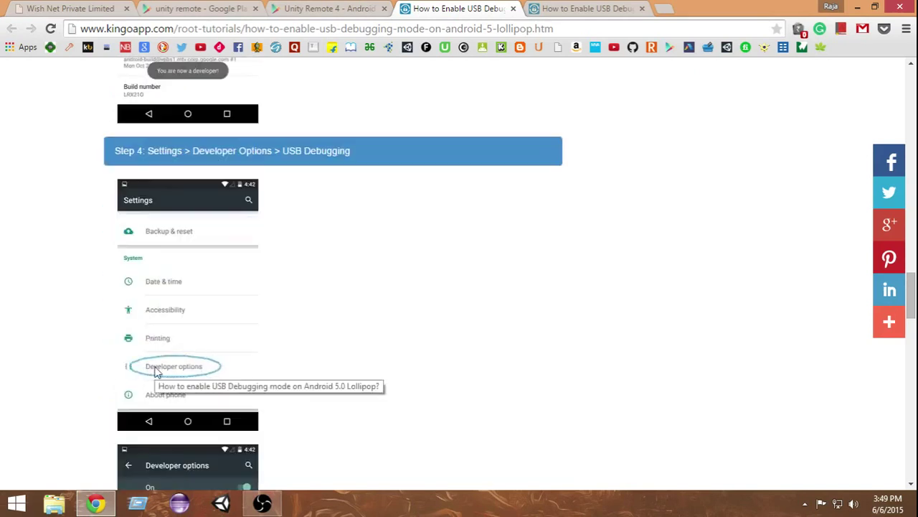
scroll(461, 301, down, 4)
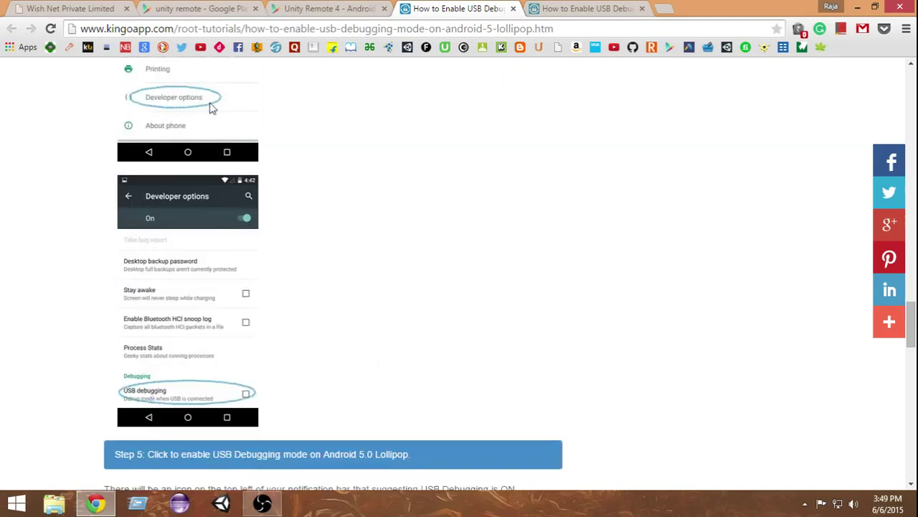
scroll(531, 299, down, 1)
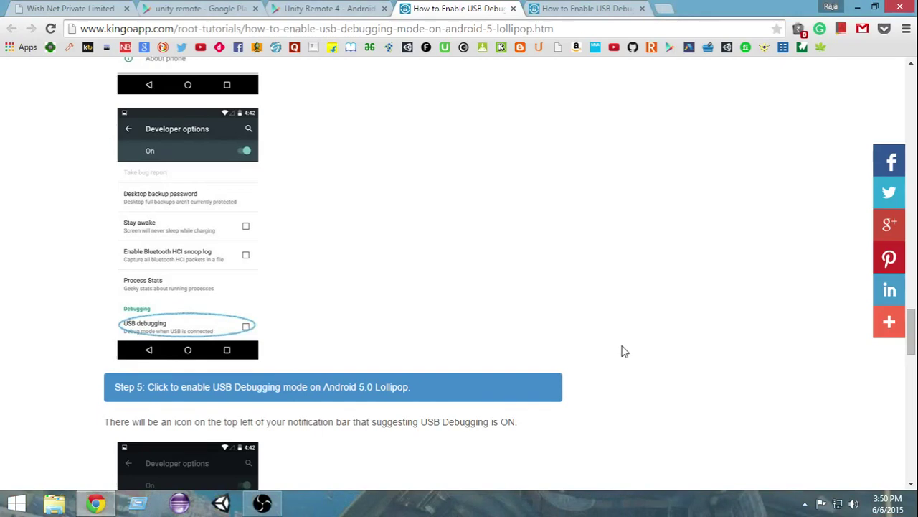
drag(911, 335, 911, 90)
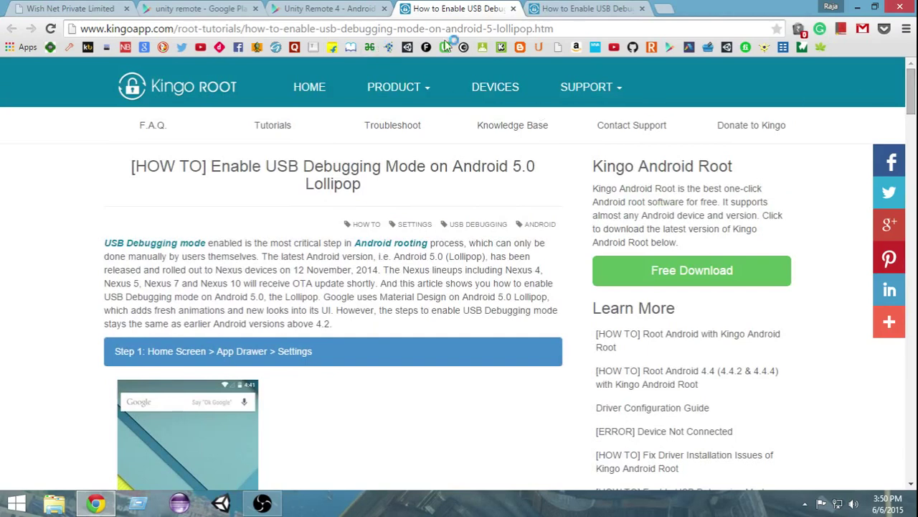
Step: Return to the Unity Remote 4 Play Store tab, scroll to its top, then minimize Chrome
click(349, 10)
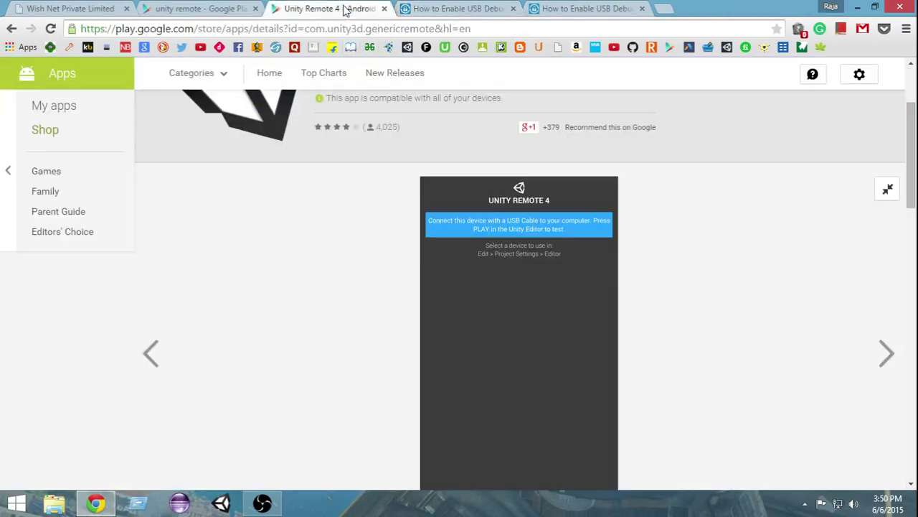
click(450, 10)
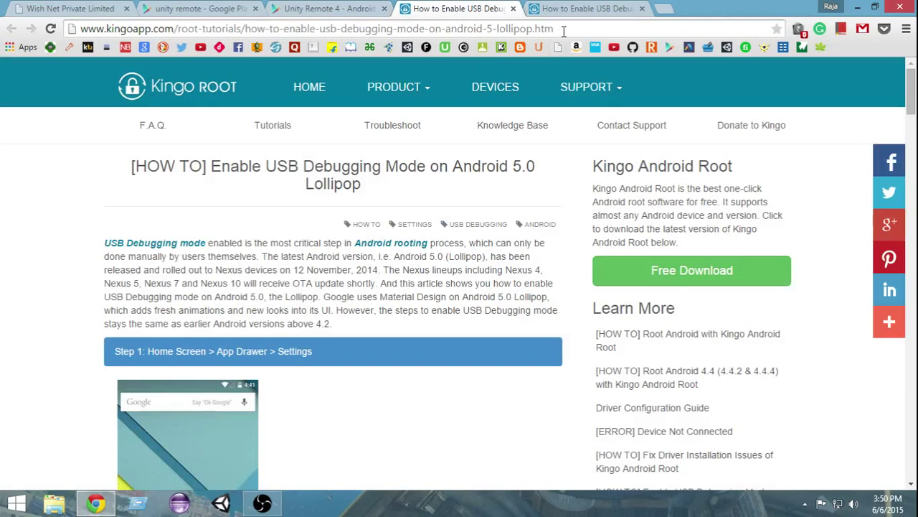
click(336, 10)
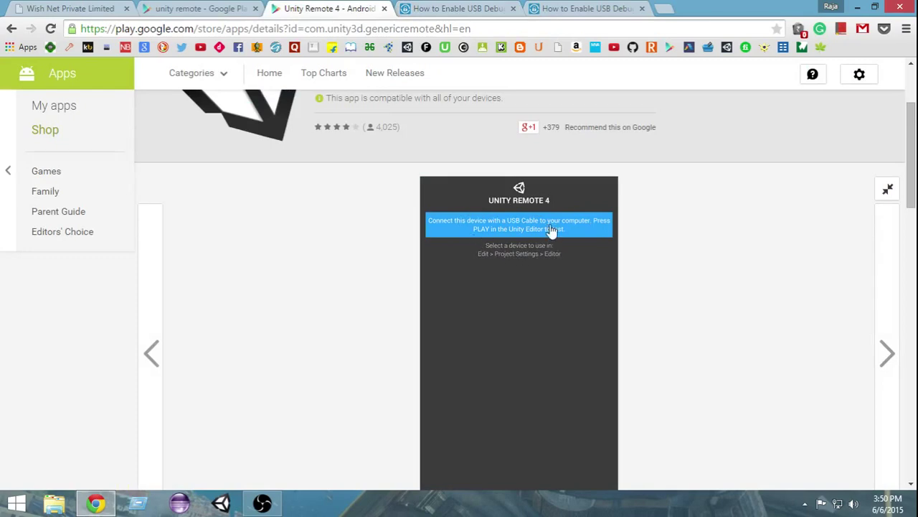
scroll(524, 287, up, 2)
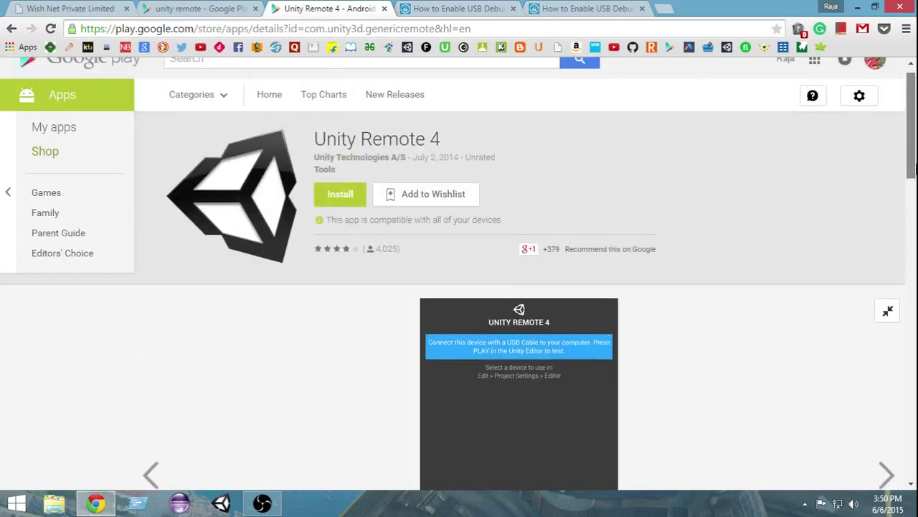
click(857, 7)
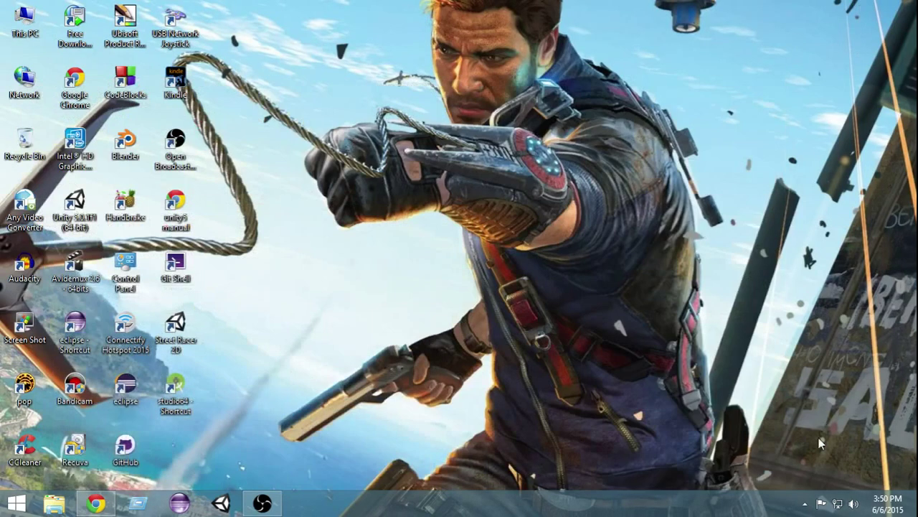
Step: Show and hide the taskbar's hidden icons while Unity 5.0.1f1 opens to its Projects list
click(802, 509)
click(802, 510)
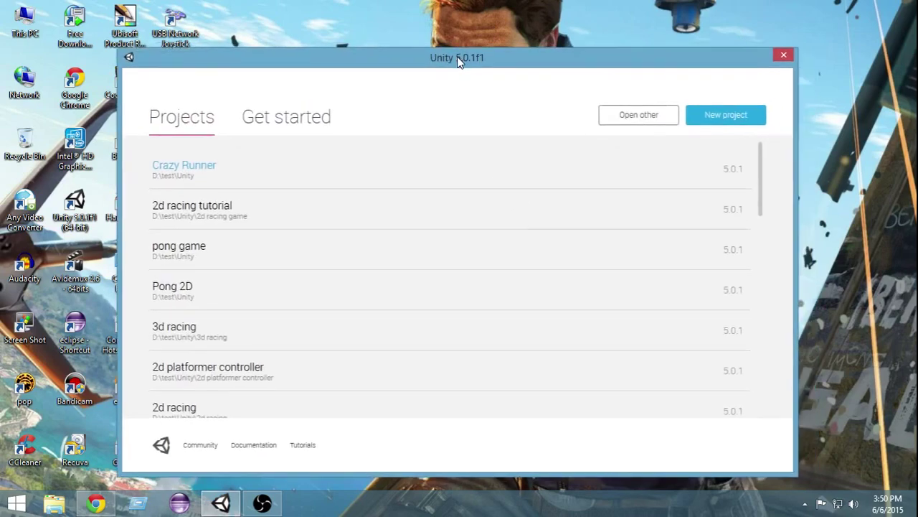
Step: Create a new 2D Unity project named 'android tutorial'
click(726, 122)
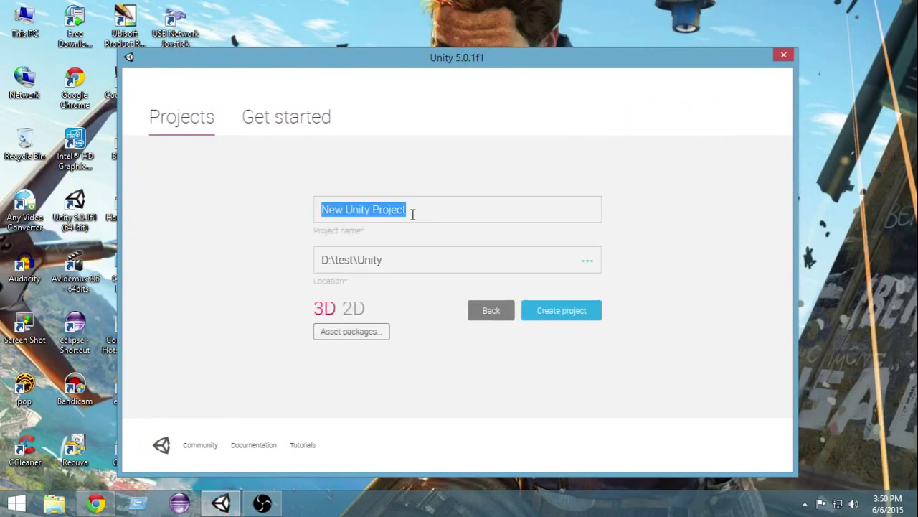
text(android tu)
text(toria)
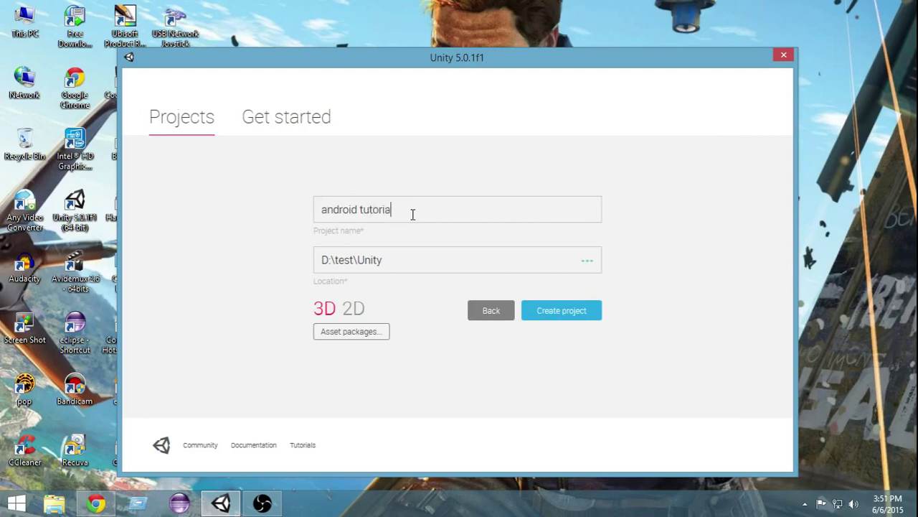
text(l)
click(357, 312)
click(563, 315)
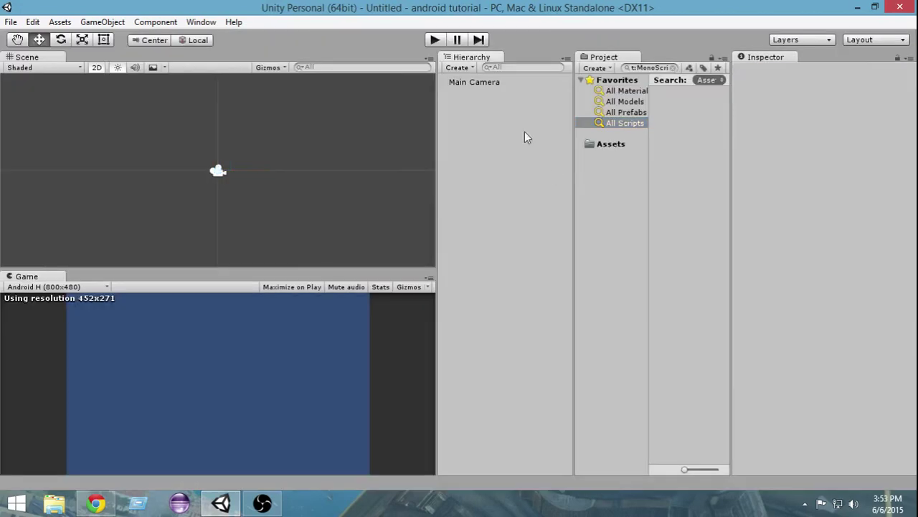
Step: Make Android the active build platform in File > Build Settings
click(482, 84)
click(499, 126)
click(11, 21)
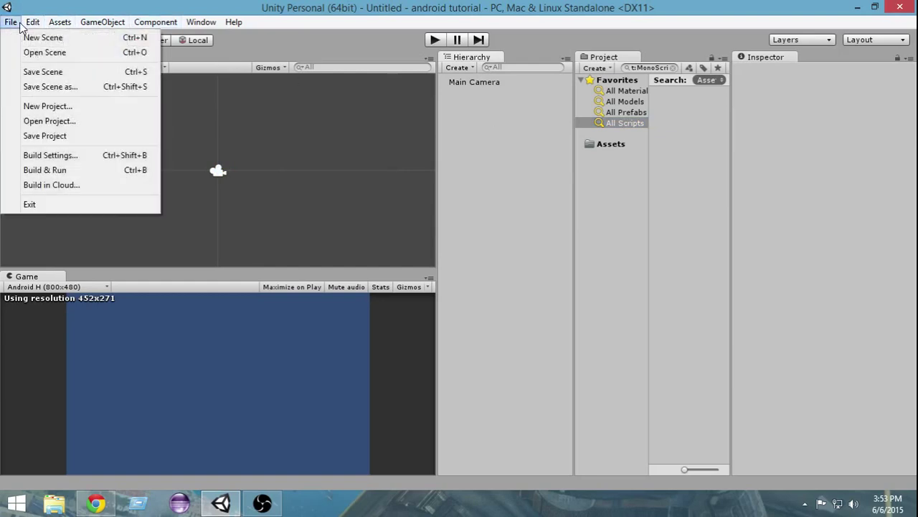
click(52, 155)
drag(305, 86, 321, 25)
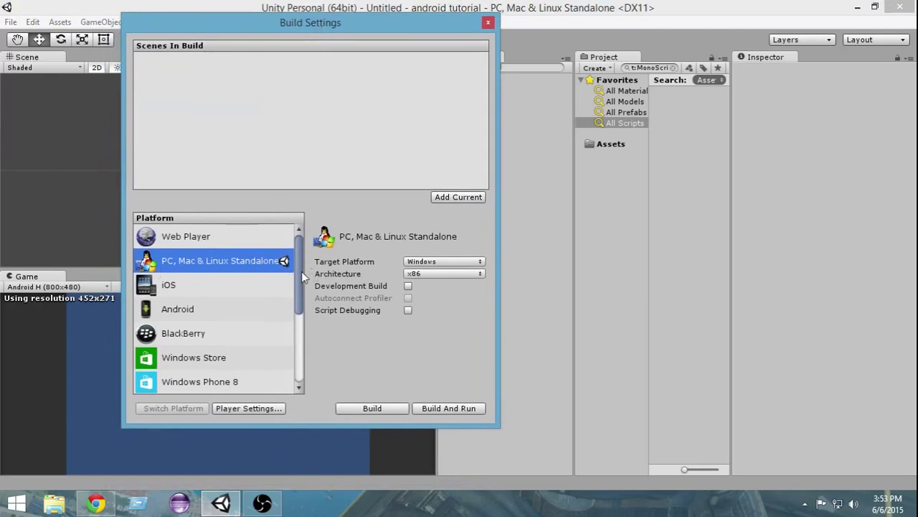
drag(300, 276, 301, 296)
scroll(269, 287, up, 2)
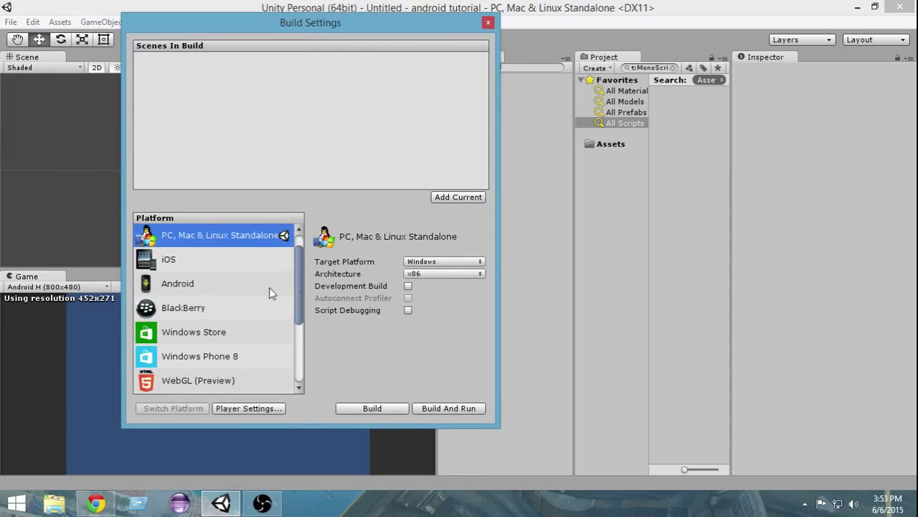
click(188, 285)
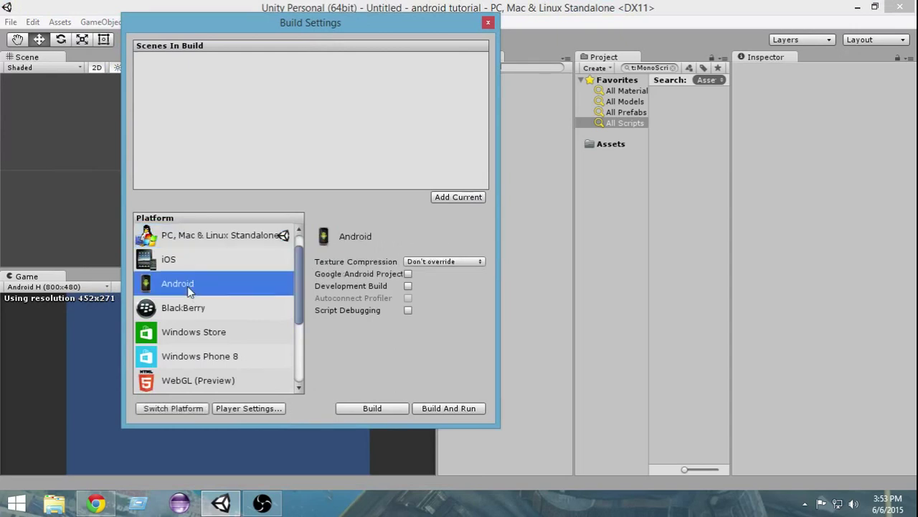
click(176, 407)
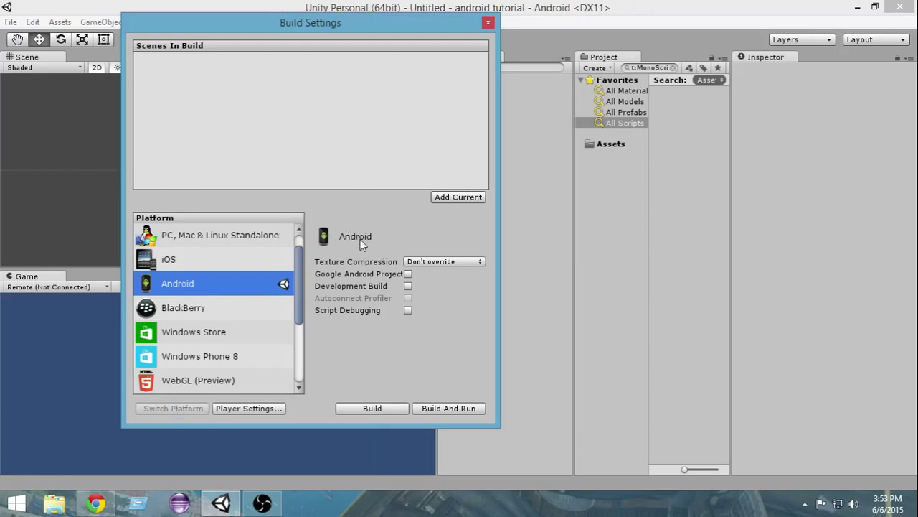
click(488, 23)
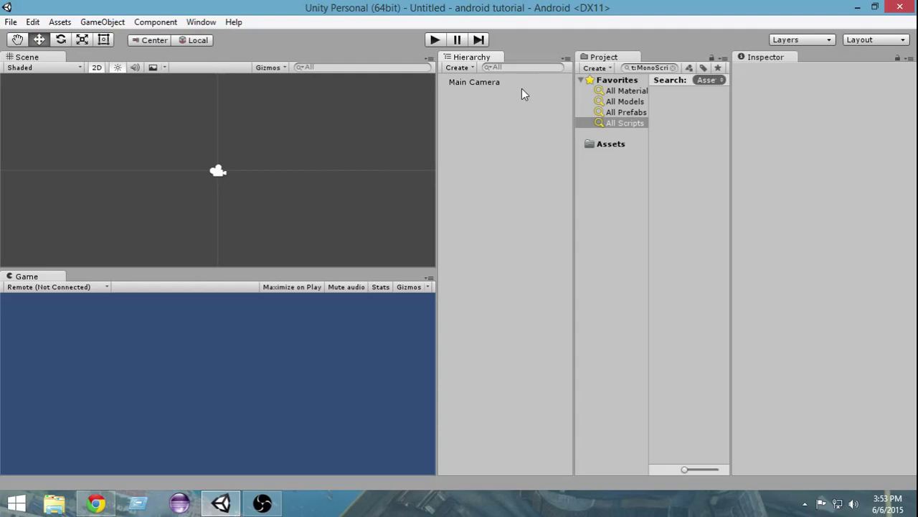
Step: Open Unity Preferences and show the External Tools settings
click(11, 22)
mouse_move(32, 23)
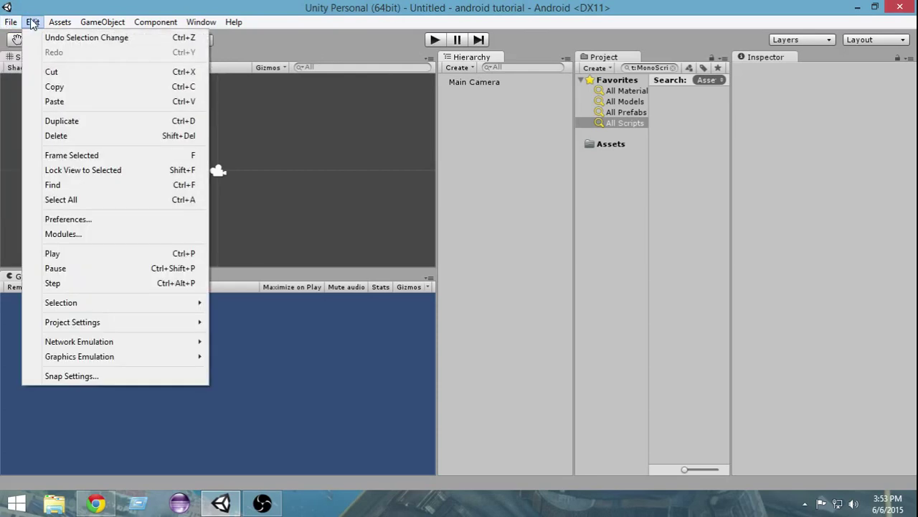
click(74, 220)
drag(190, 60, 236, 77)
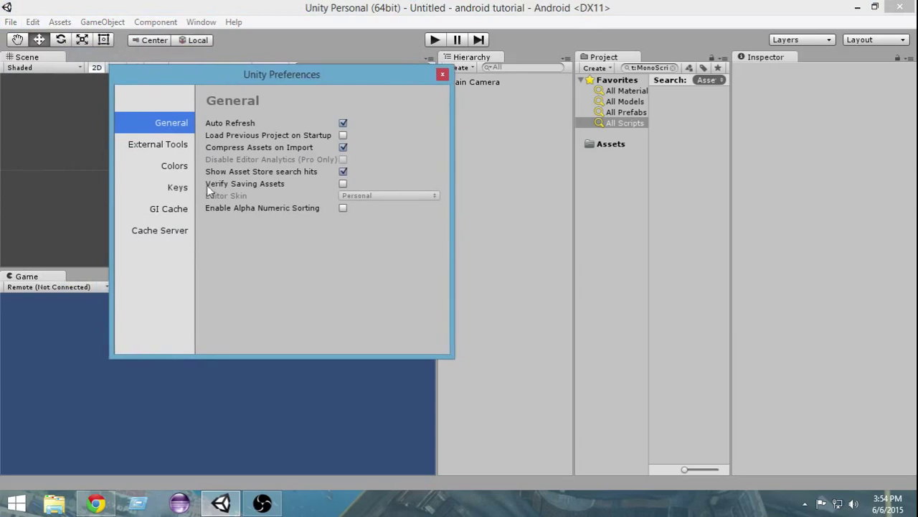
click(161, 150)
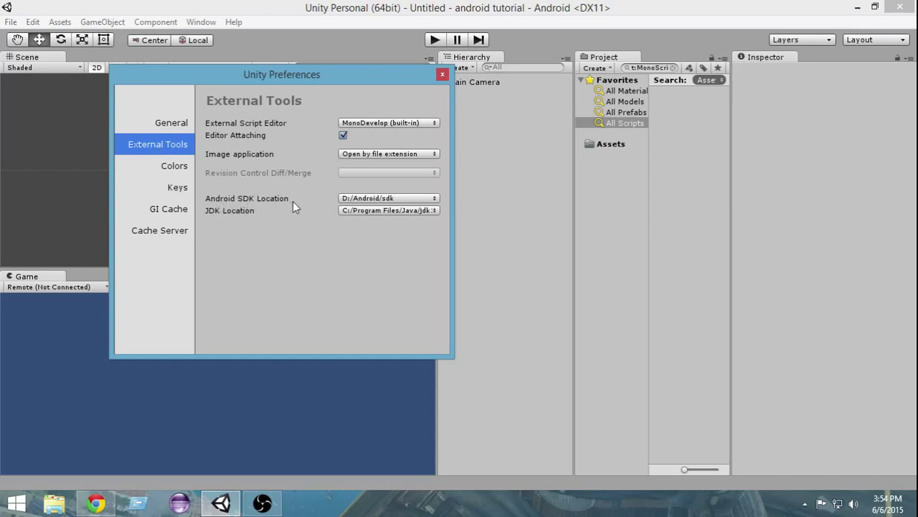
Step: Set the Android SDK Location to the D:\Android\sdk folder
click(396, 198)
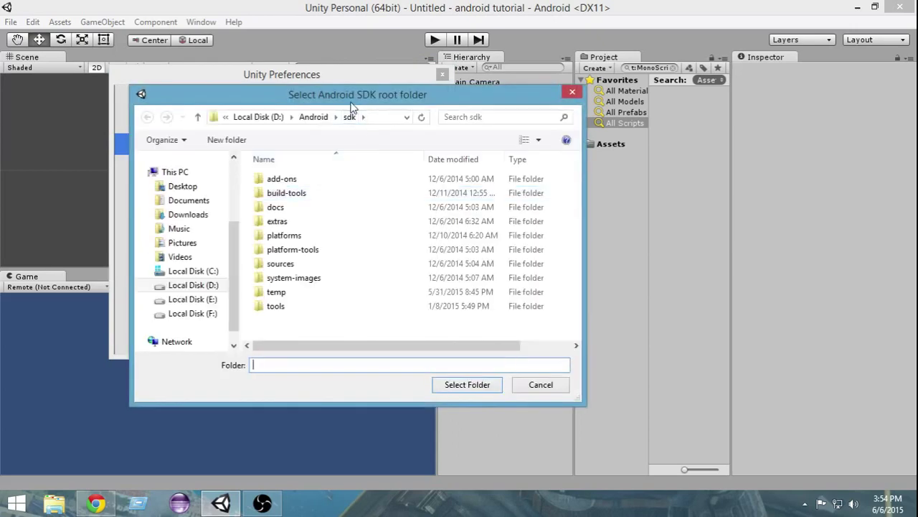
click(271, 119)
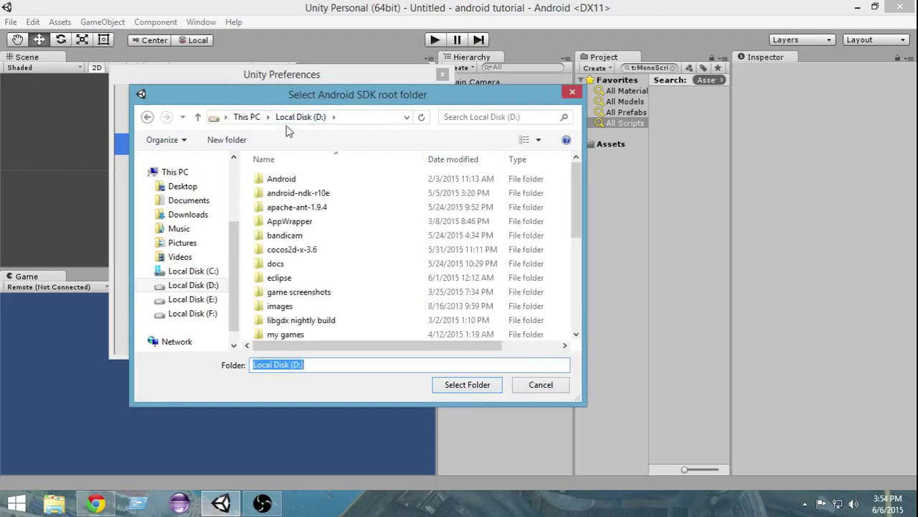
click(188, 176)
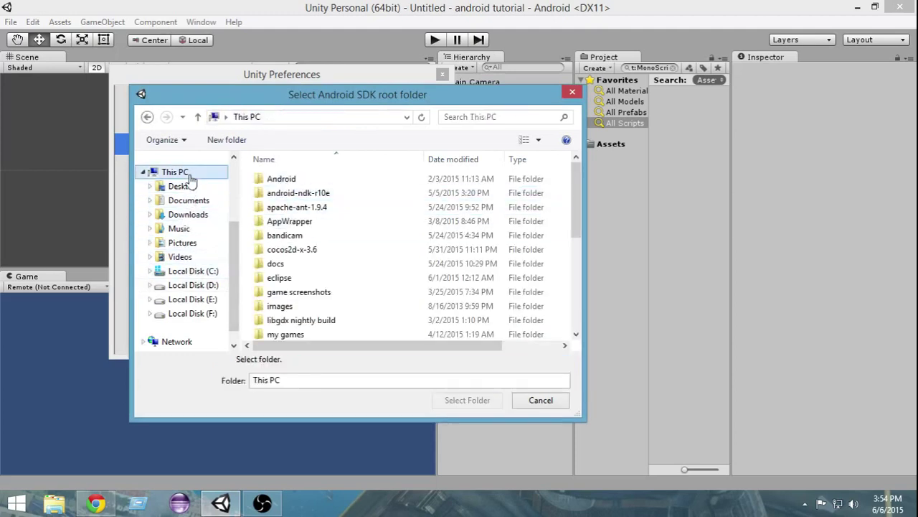
click(343, 261)
double_click(343, 261)
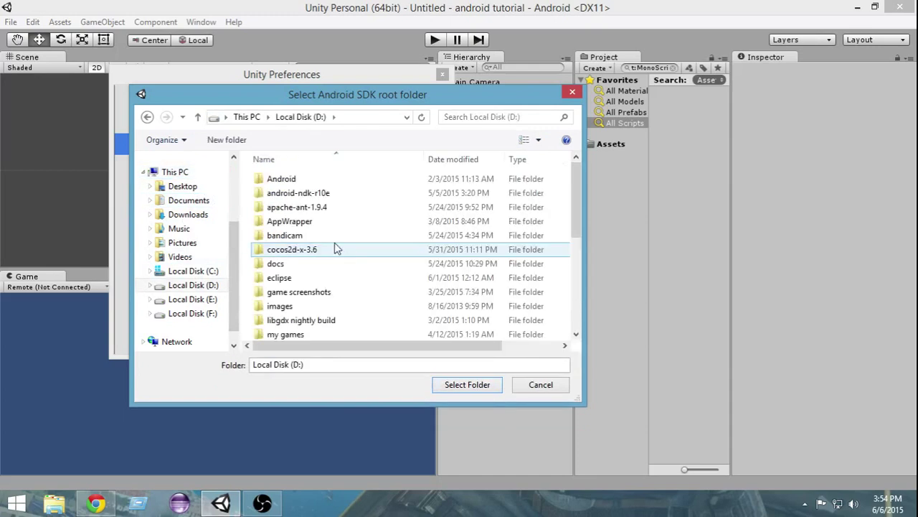
double_click(296, 180)
click(287, 181)
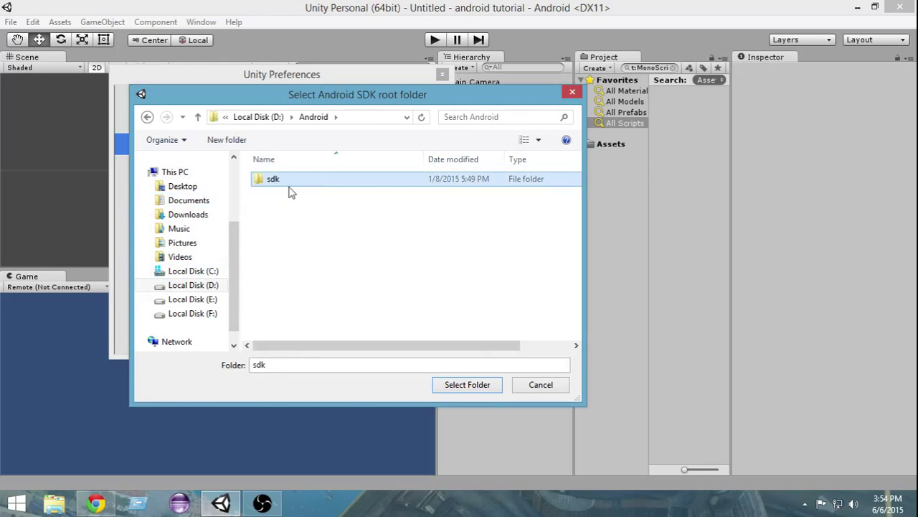
click(468, 387)
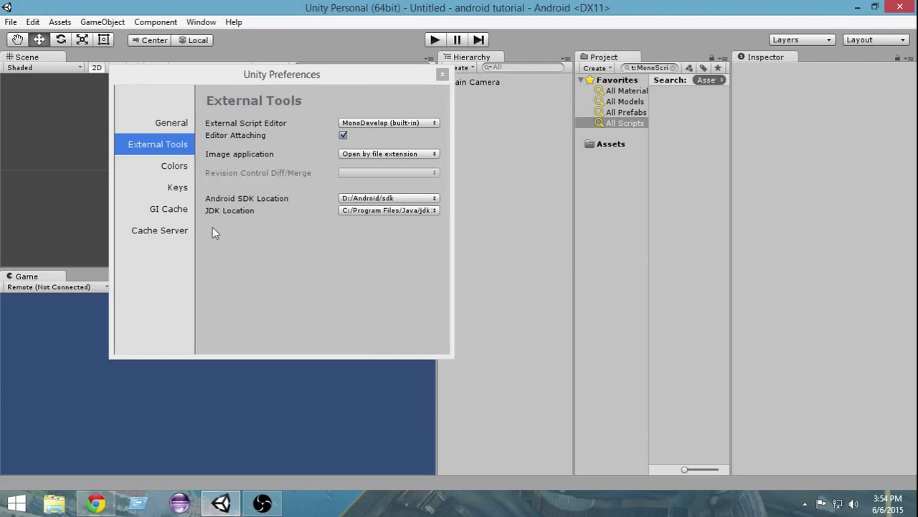
Step: Set the JDK Location to C:\Program Files\Java\jdk1.8.0_25
click(404, 211)
click(404, 220)
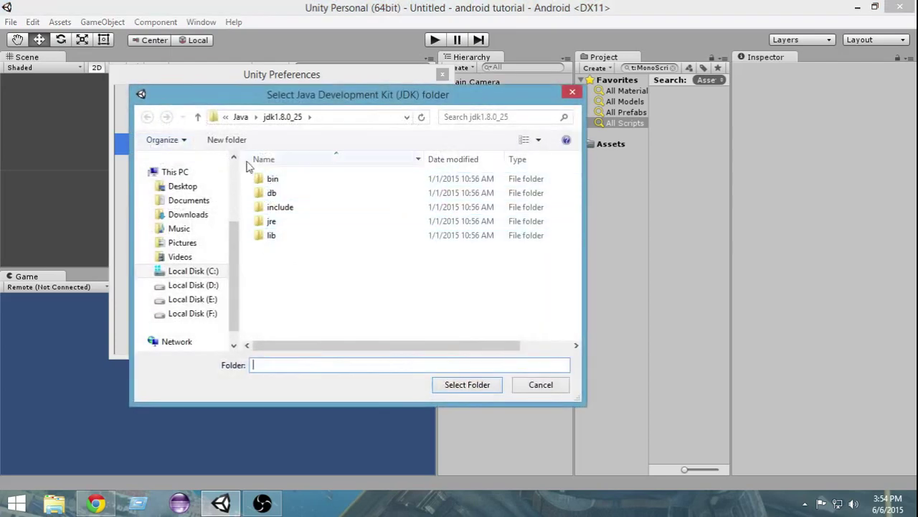
click(240, 117)
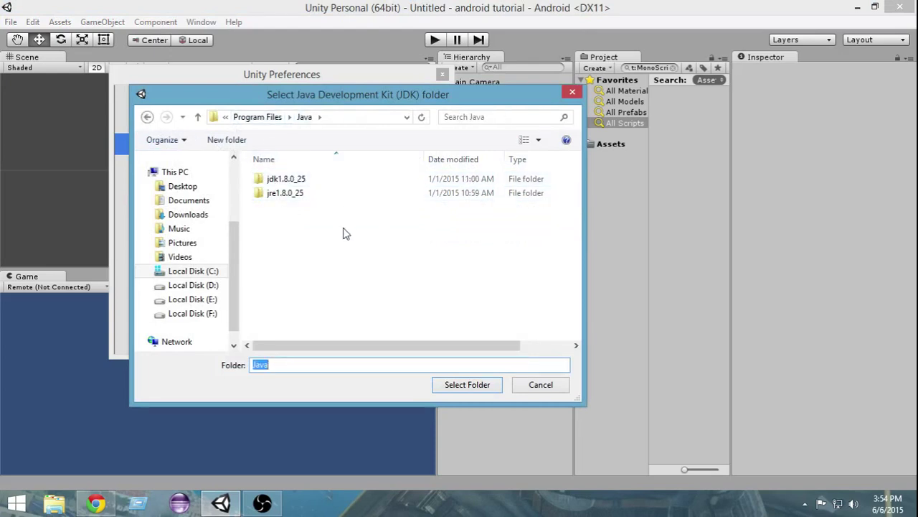
click(287, 184)
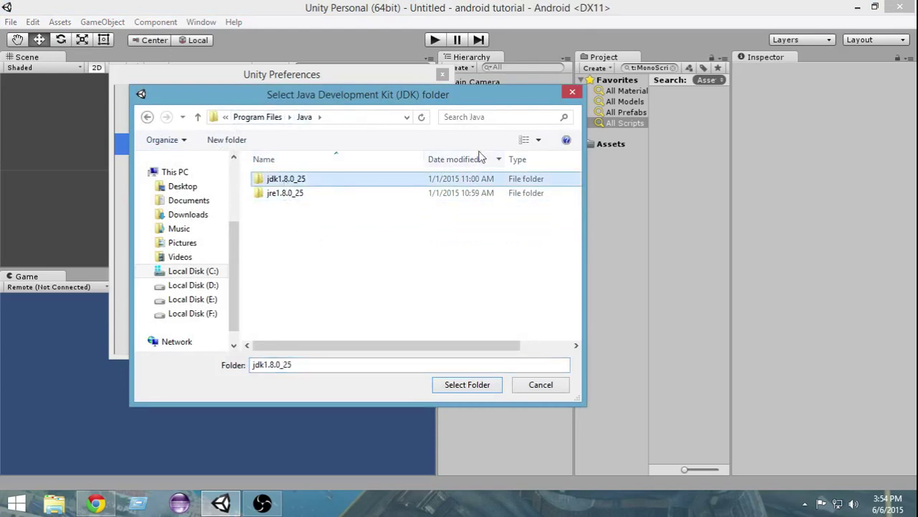
click(570, 95)
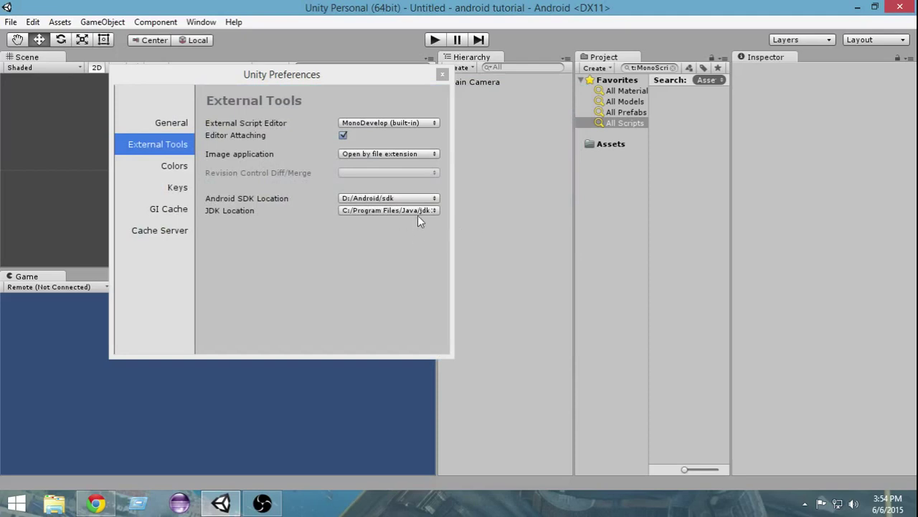